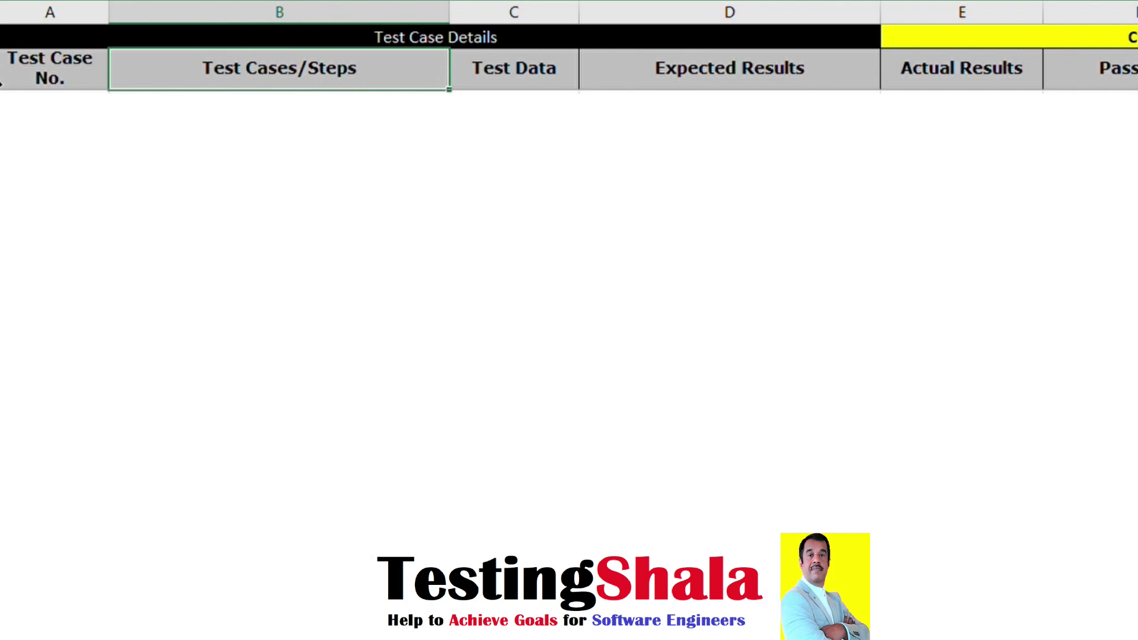
# Step: Go over the header row: Test Case No., Test Cases/Steps and Test Data
pyautogui.hotkey('shift', 'space')
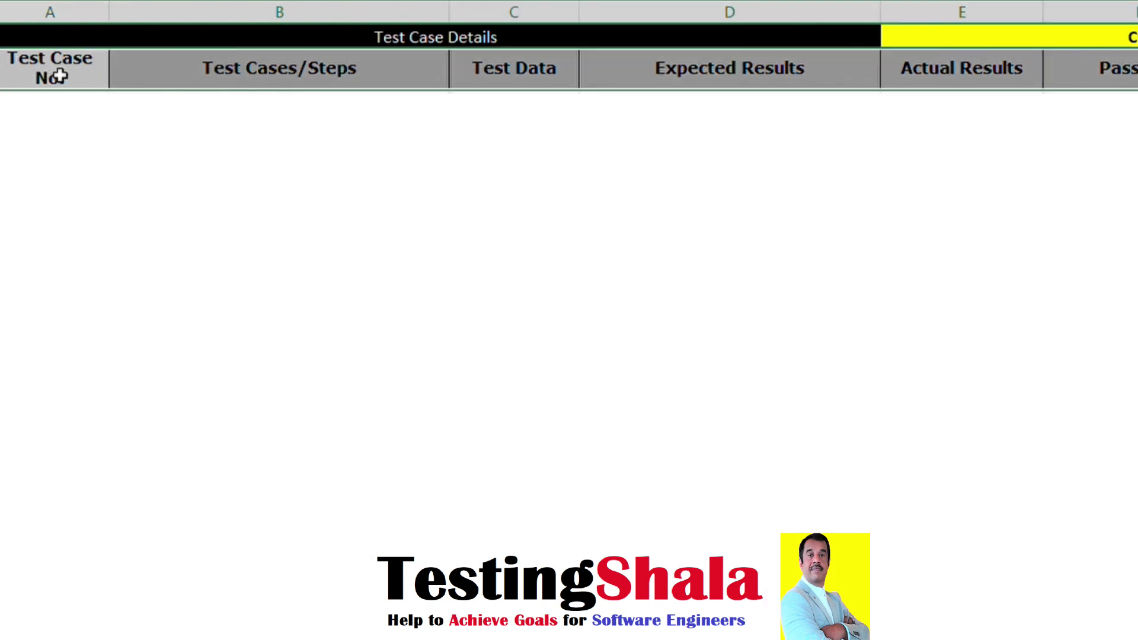
pyautogui.click(59, 76)
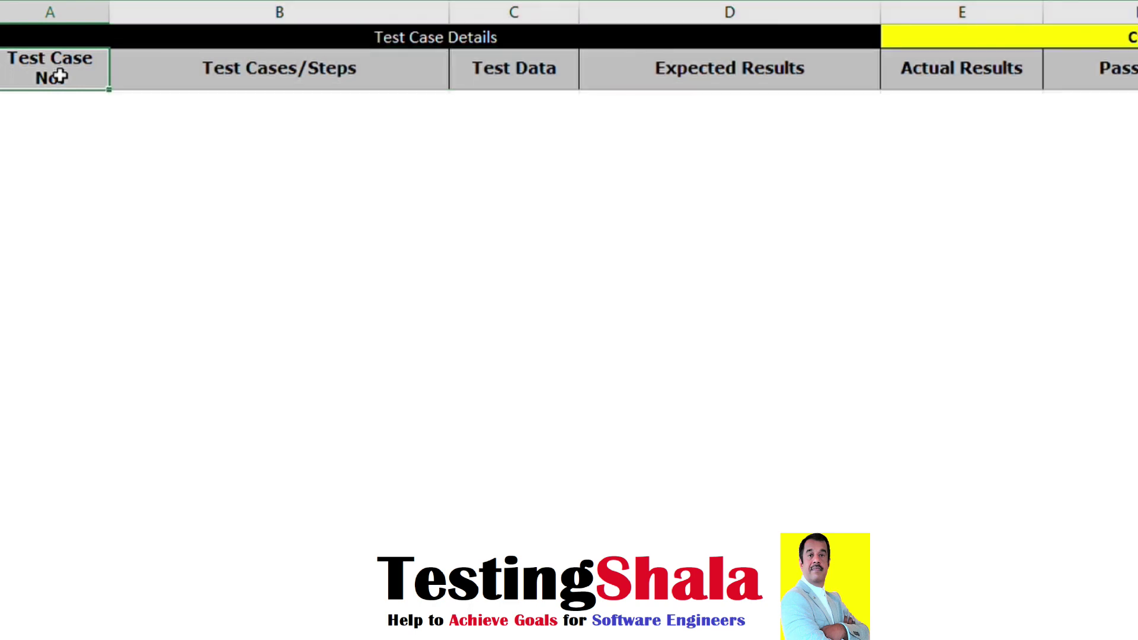
pyautogui.click(205, 66)
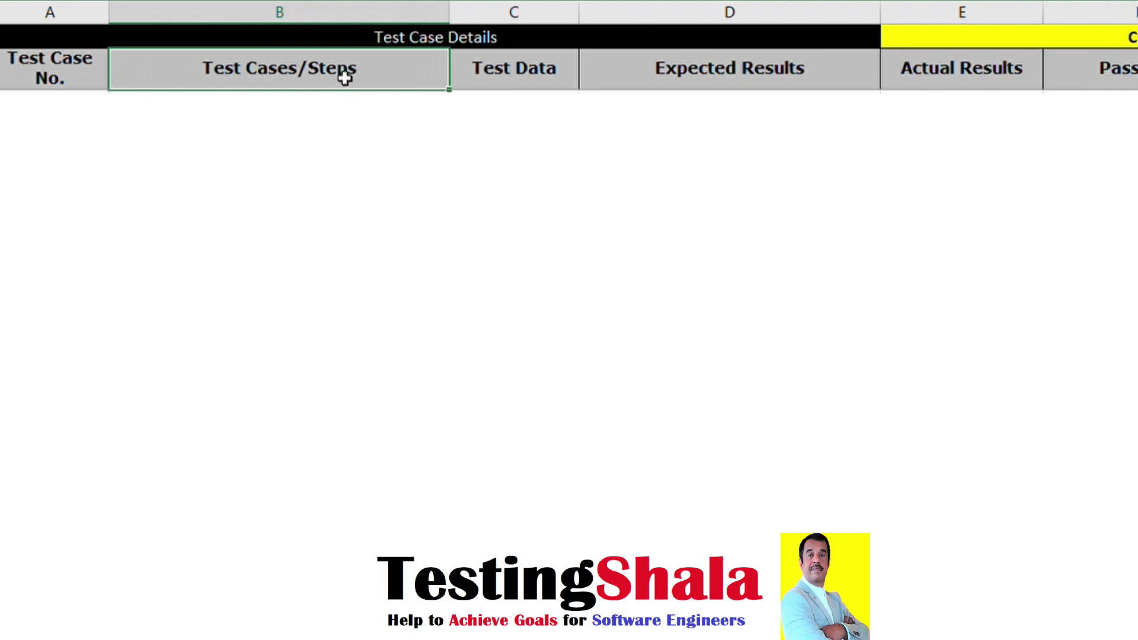
pyautogui.click(508, 68)
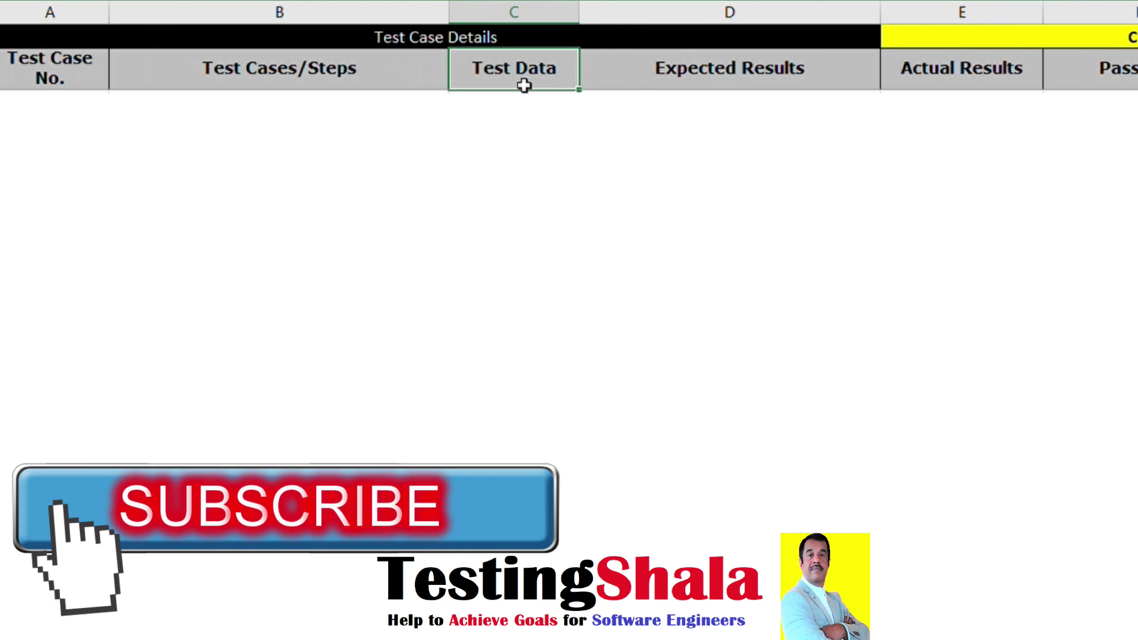
pyautogui.press('Down')
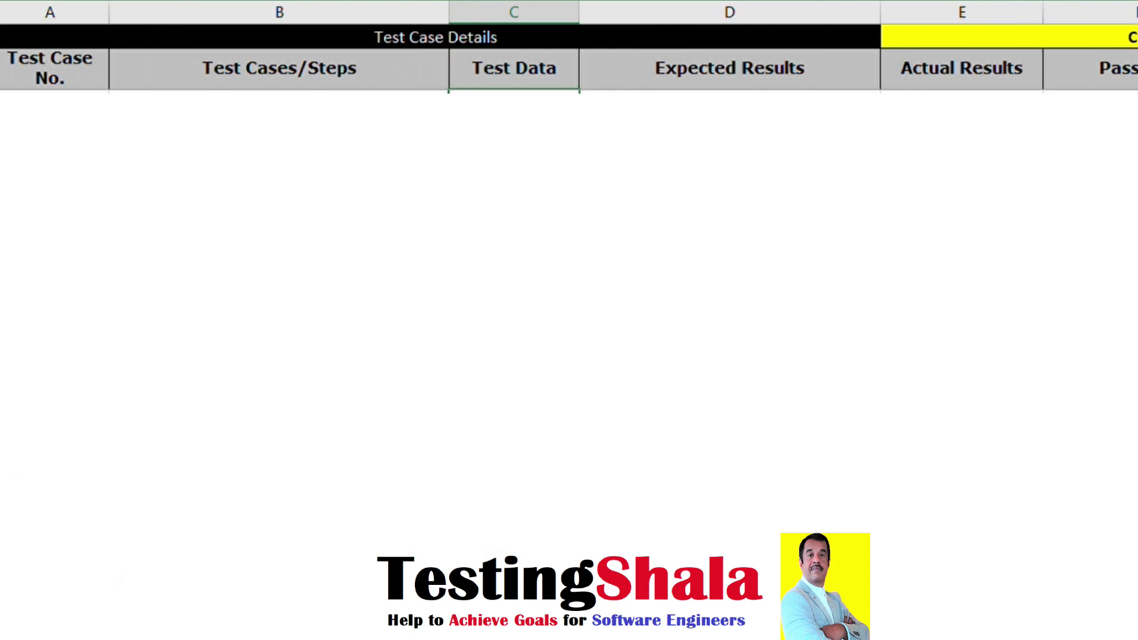
# Step: Review the Expected Results, Actual Results, Pass/Fail and Defect ID headers, then test case 1's steps
pyautogui.click(535, 80)
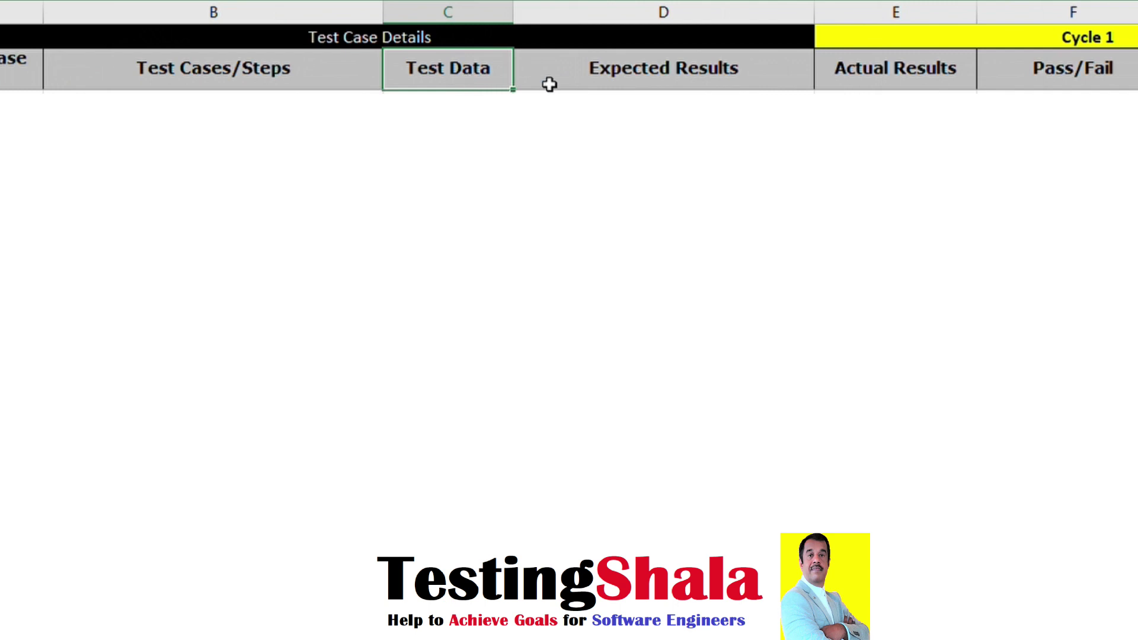
pyautogui.click(609, 87)
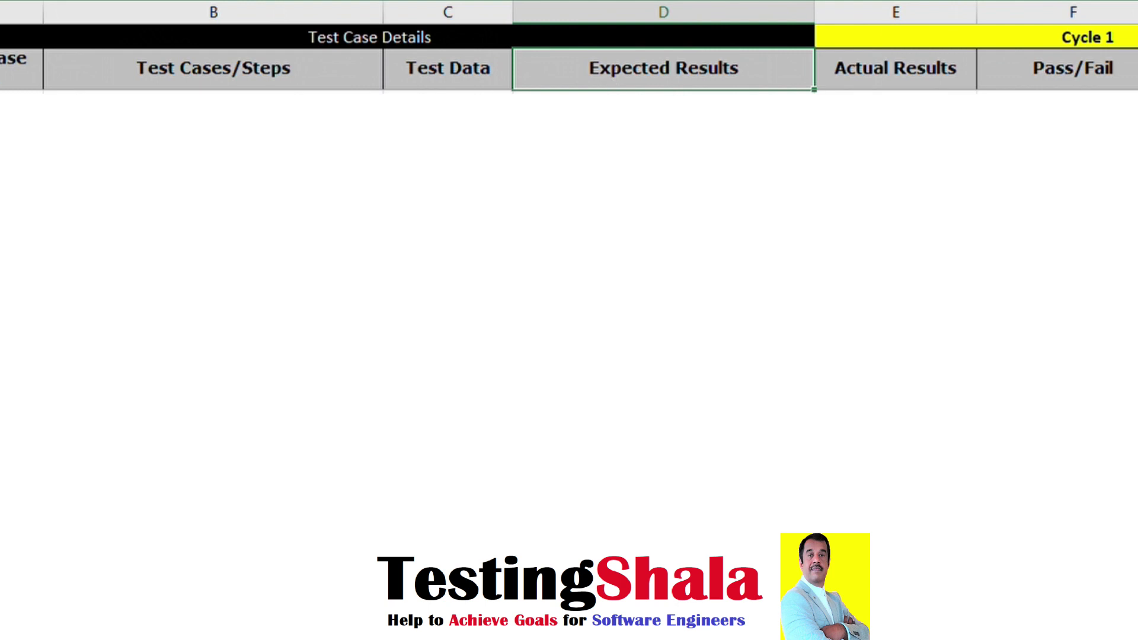
pyautogui.click(871, 77)
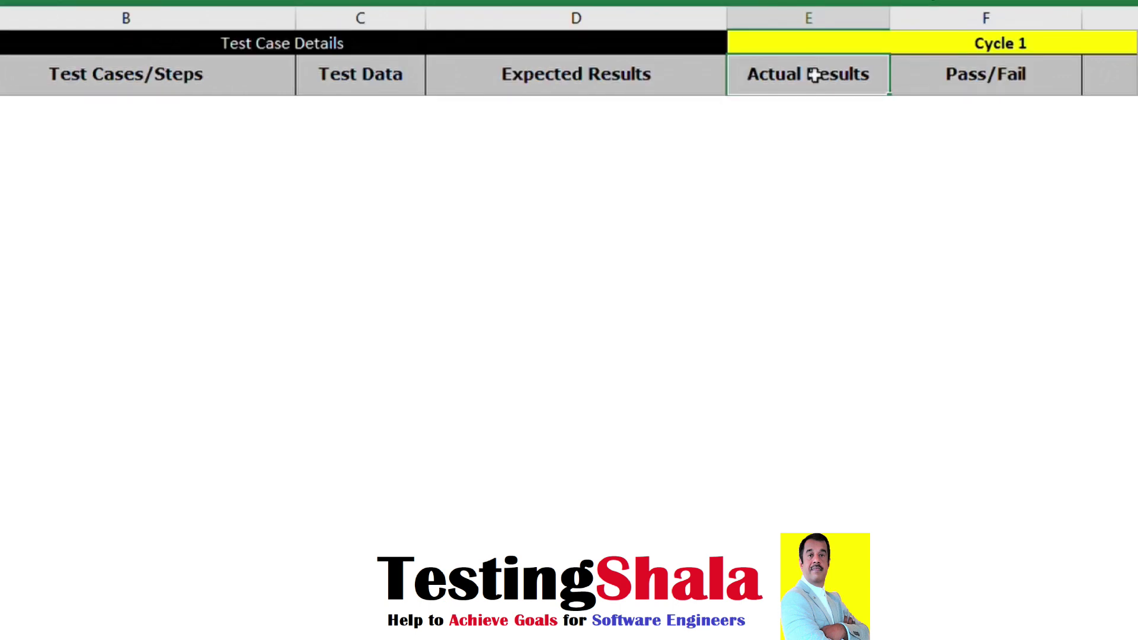
pyautogui.click(976, 81)
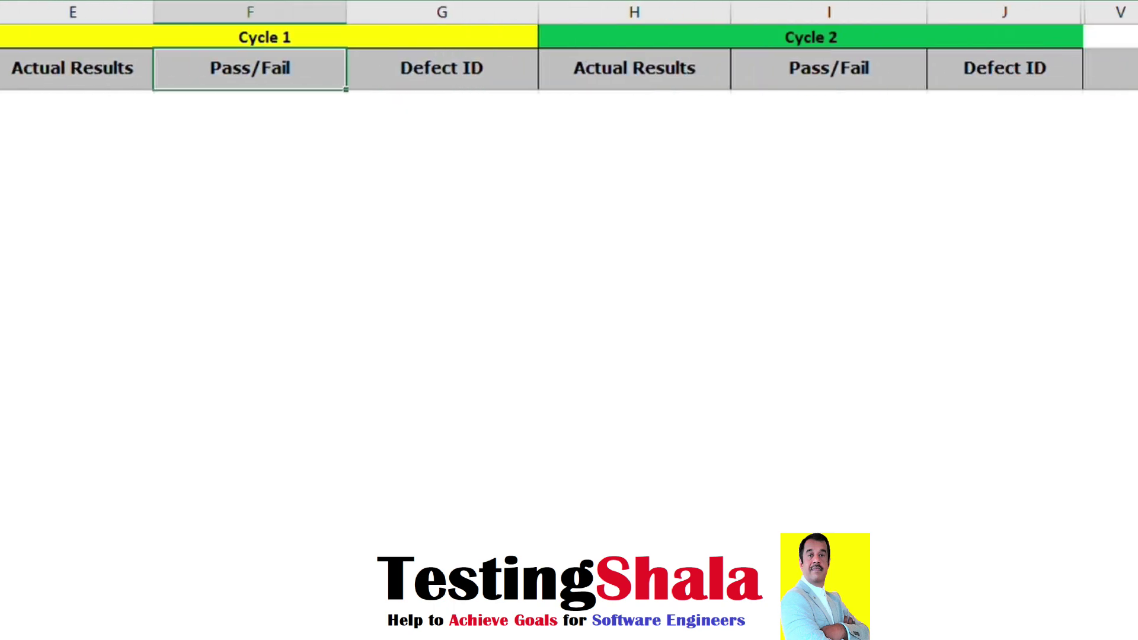
pyautogui.click(472, 71)
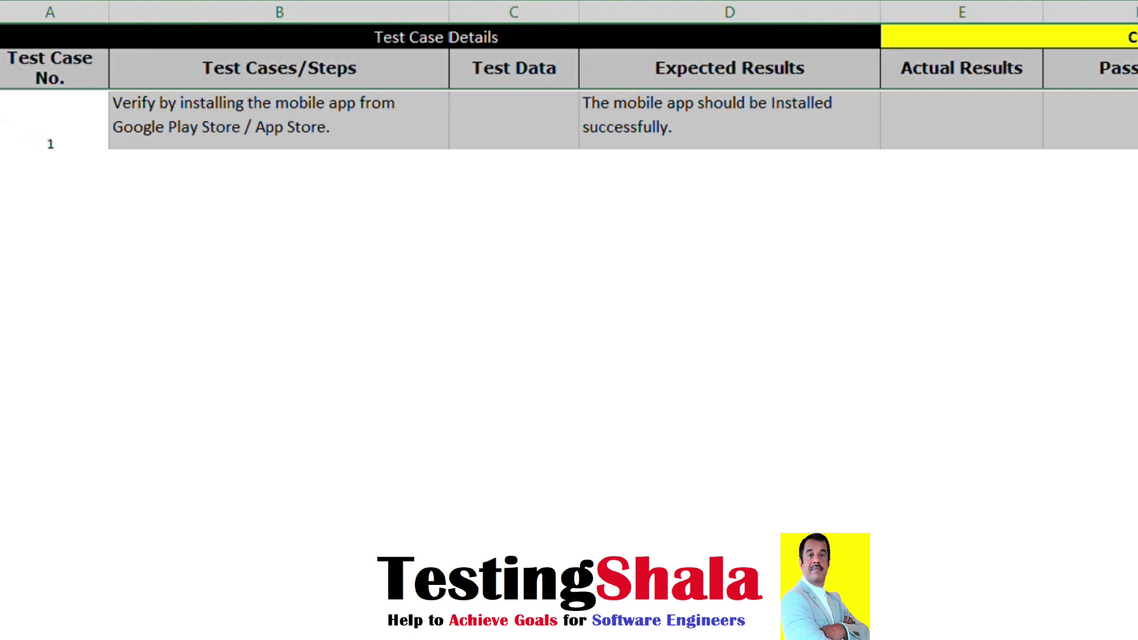
pyautogui.click(169, 147)
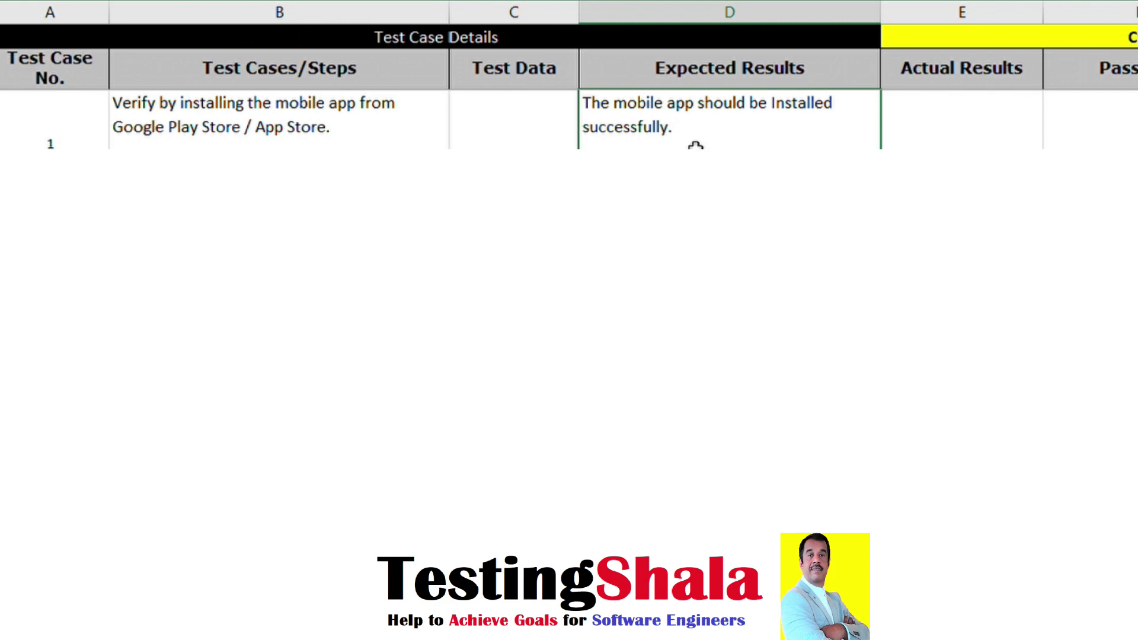
# Step: Check test case 1's expected result, then test case 2 (.apk/.ipa install) and test case 3 (home screen icon)
pyautogui.doubleClick(724, 120)
pyautogui.hotkey('shift', 'Return')
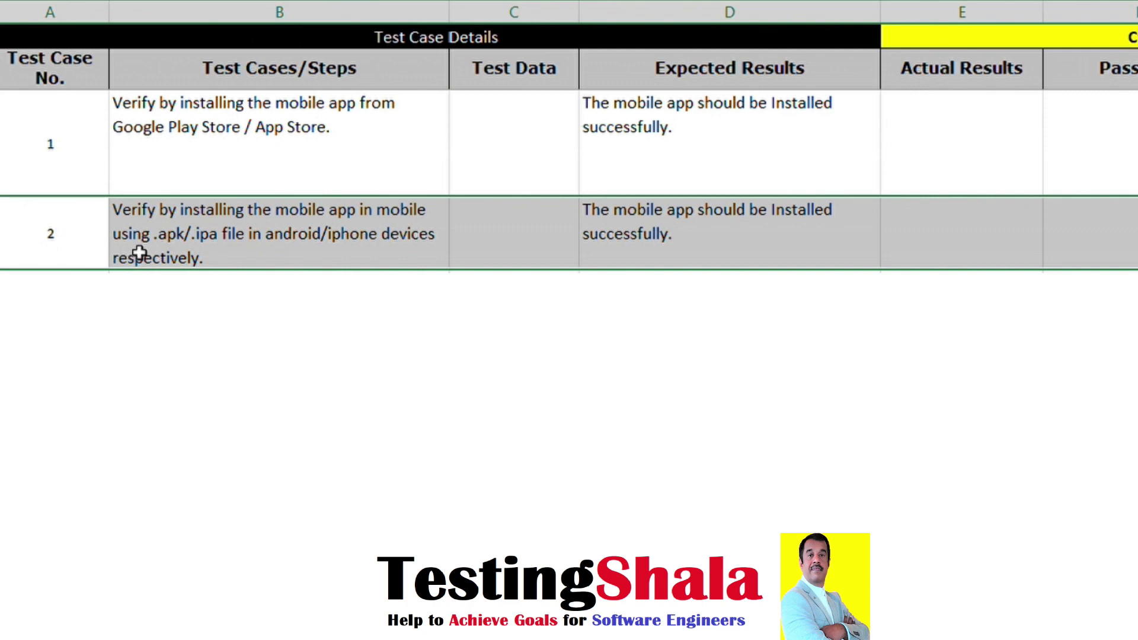
pyautogui.click(139, 253)
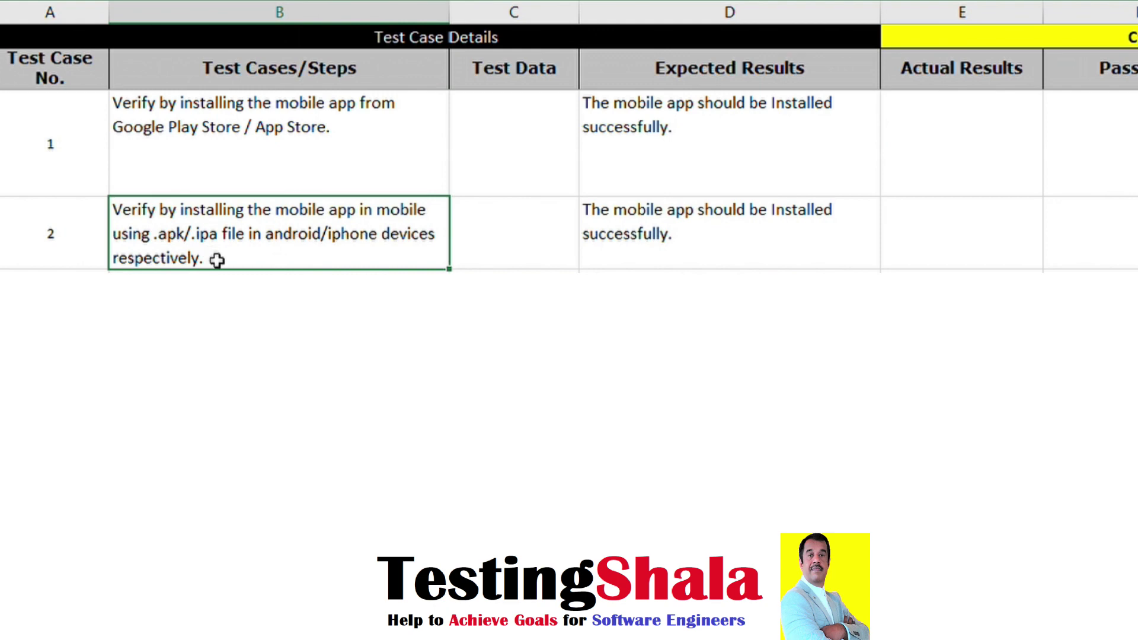
pyautogui.hotkey('ctrl', 'a')
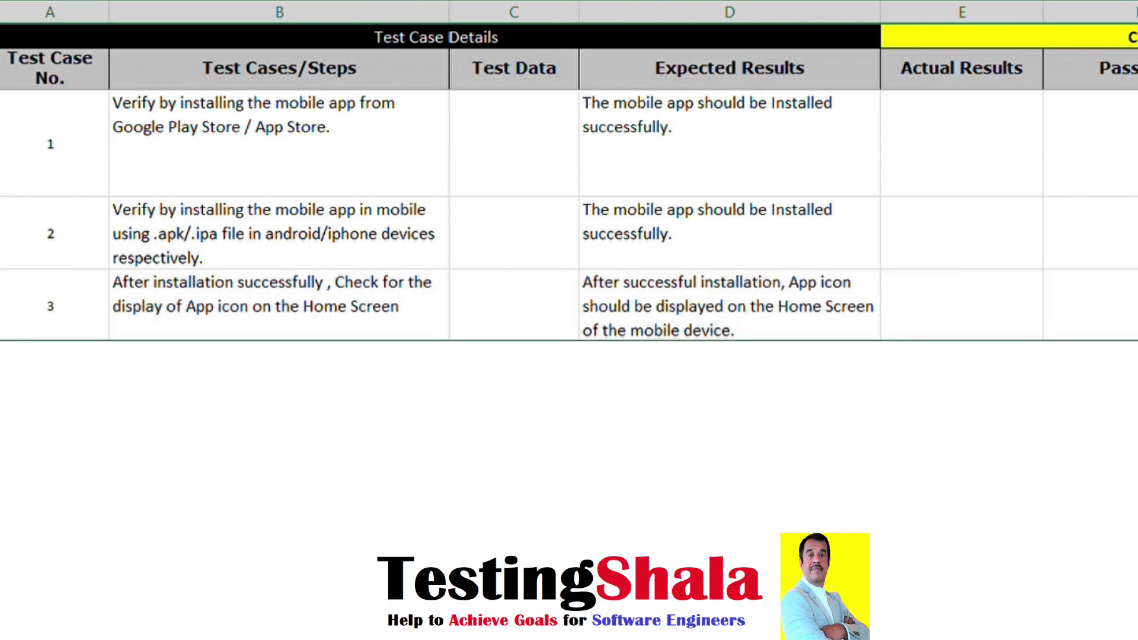
pyautogui.click(278, 304)
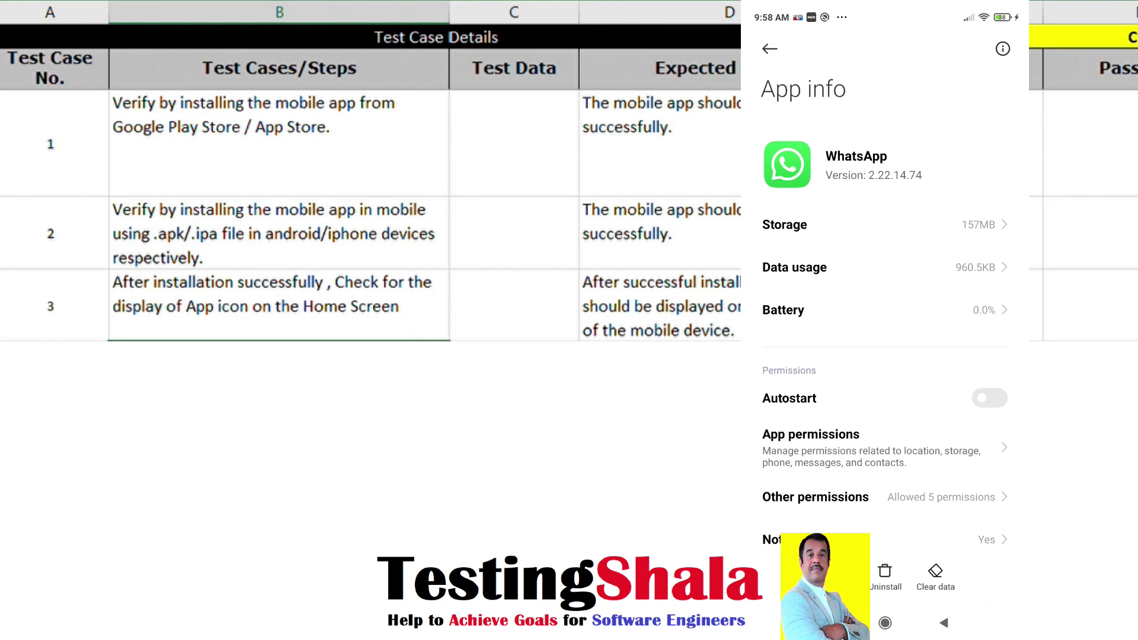
# Step: Review test case 3's expected result and select test case 5's row, accepting calls while running
pyautogui.click(659, 305)
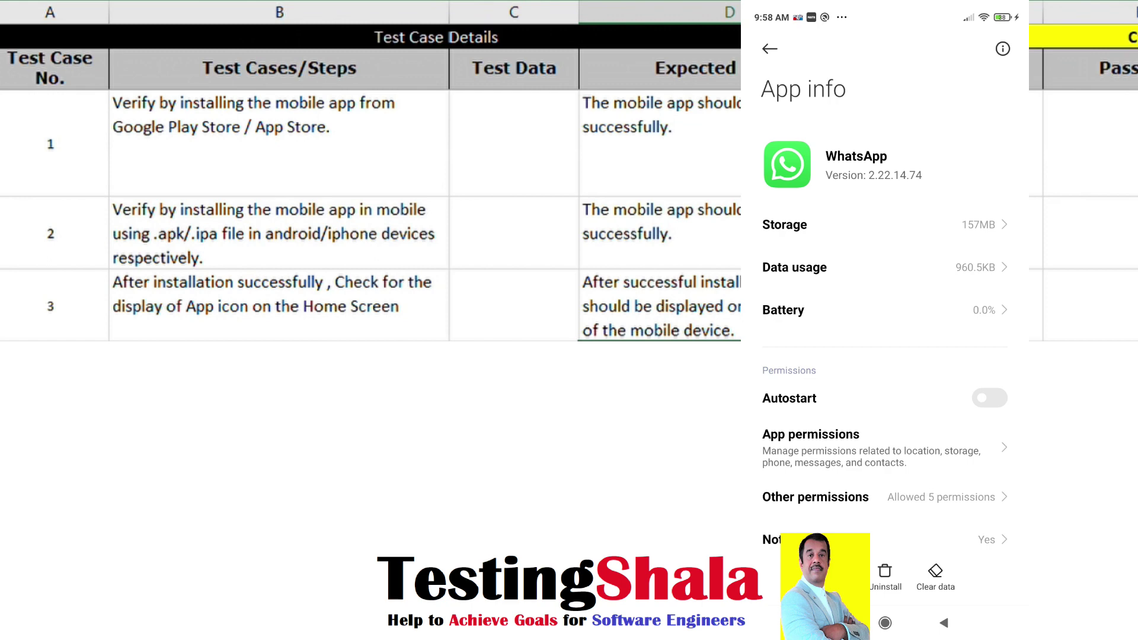
pyautogui.press('Down')
pyautogui.press('Down')
pyautogui.hotkey('shift', 'space')
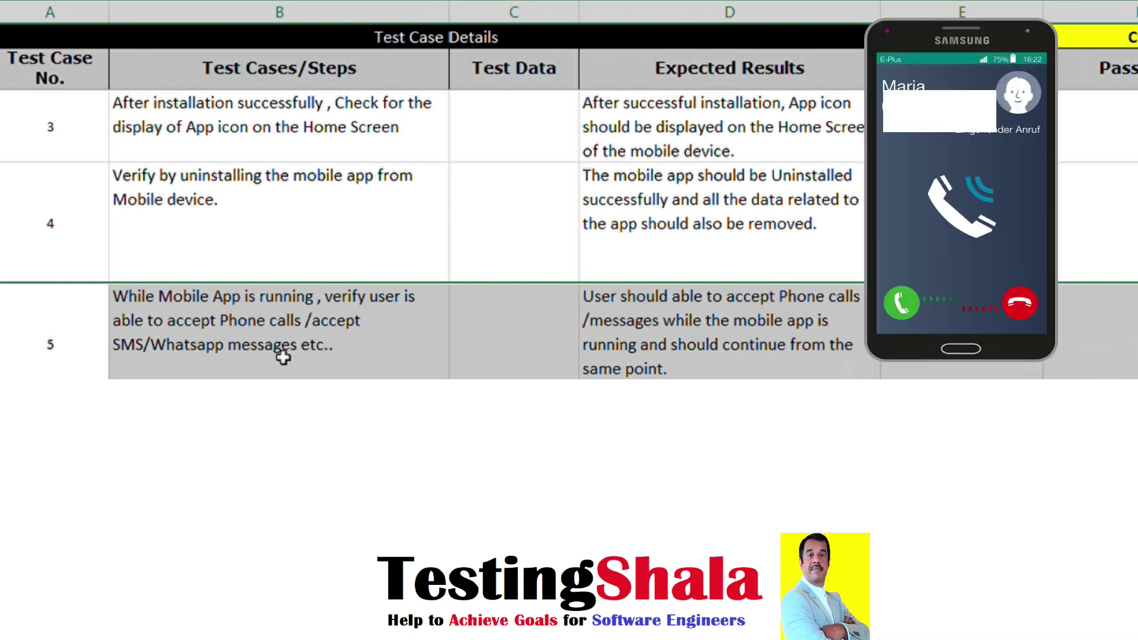
pyautogui.click(592, 373)
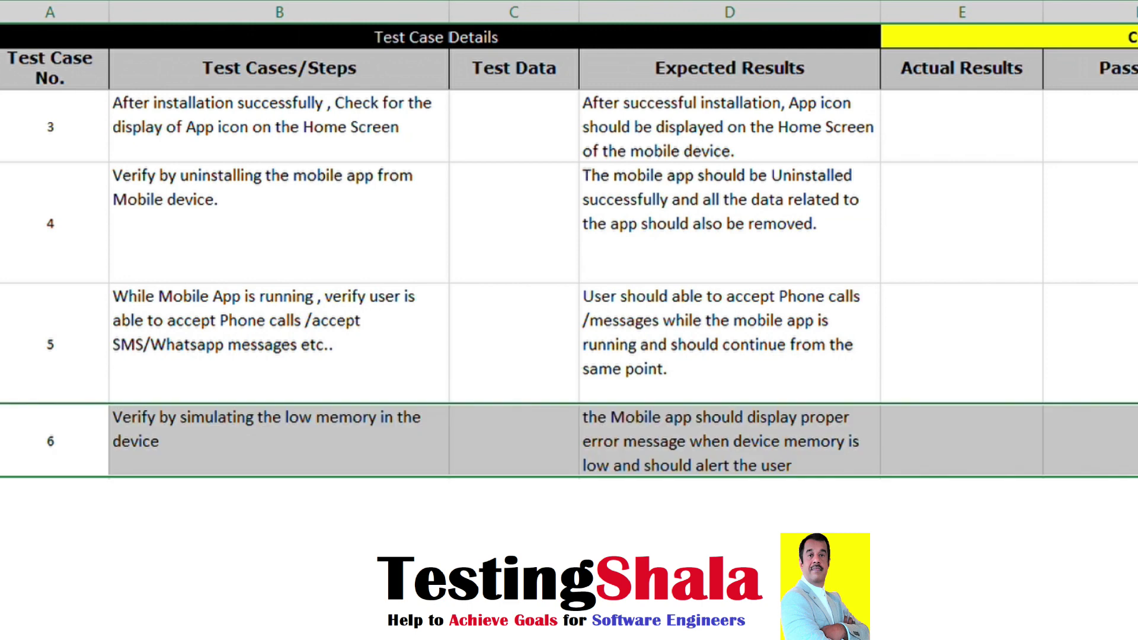
# Step: Inspect test case 6's low-memory error expected result, then scroll on to test cases 7–9
pyautogui.click(806, 443)
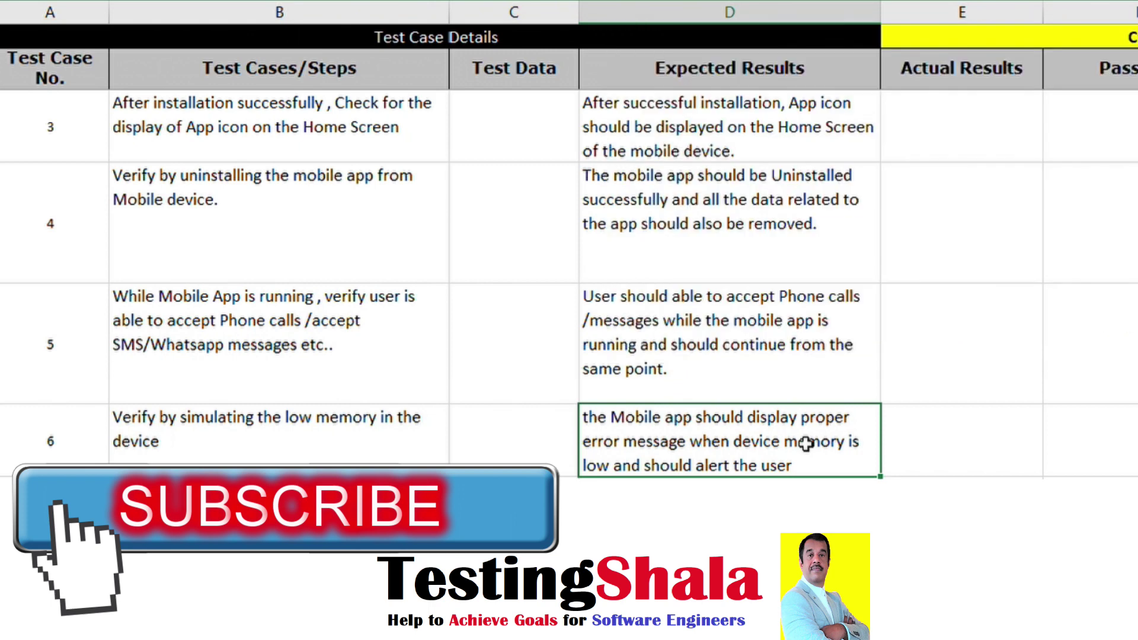
pyautogui.click(453, 468)
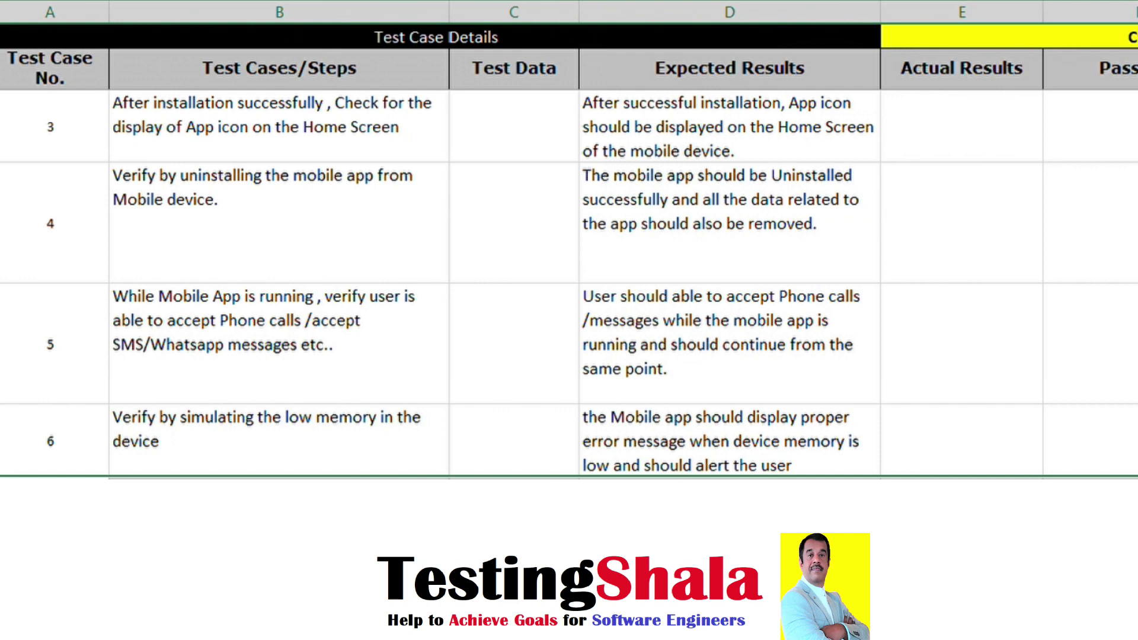
pyautogui.click(729, 440)
pyautogui.scroll(-2, 569, 284)
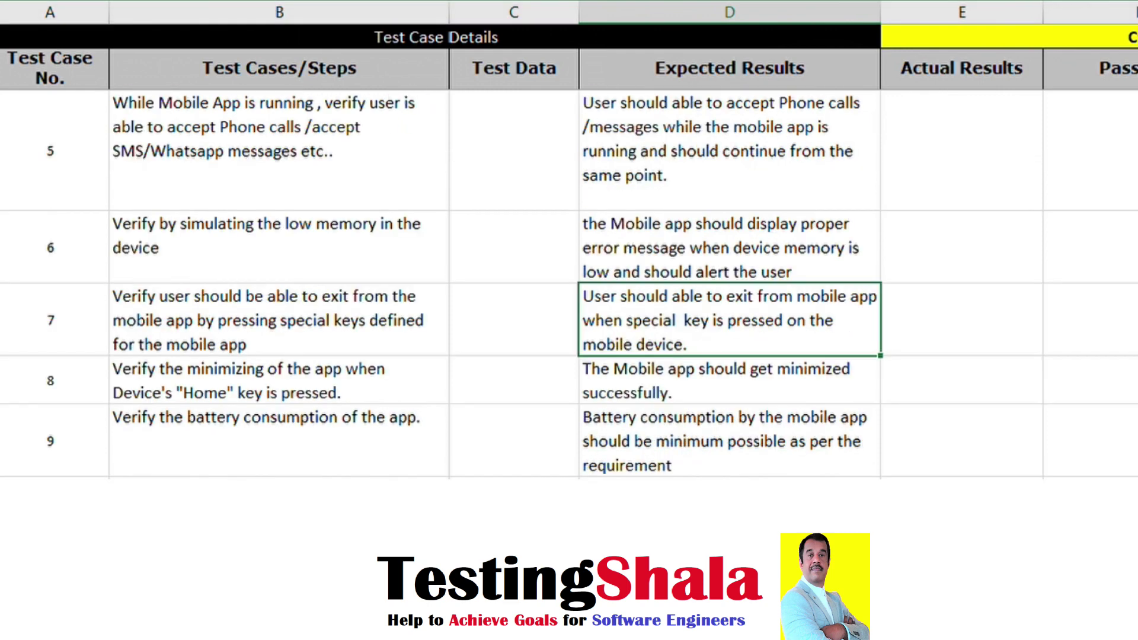
pyautogui.click(1, 393)
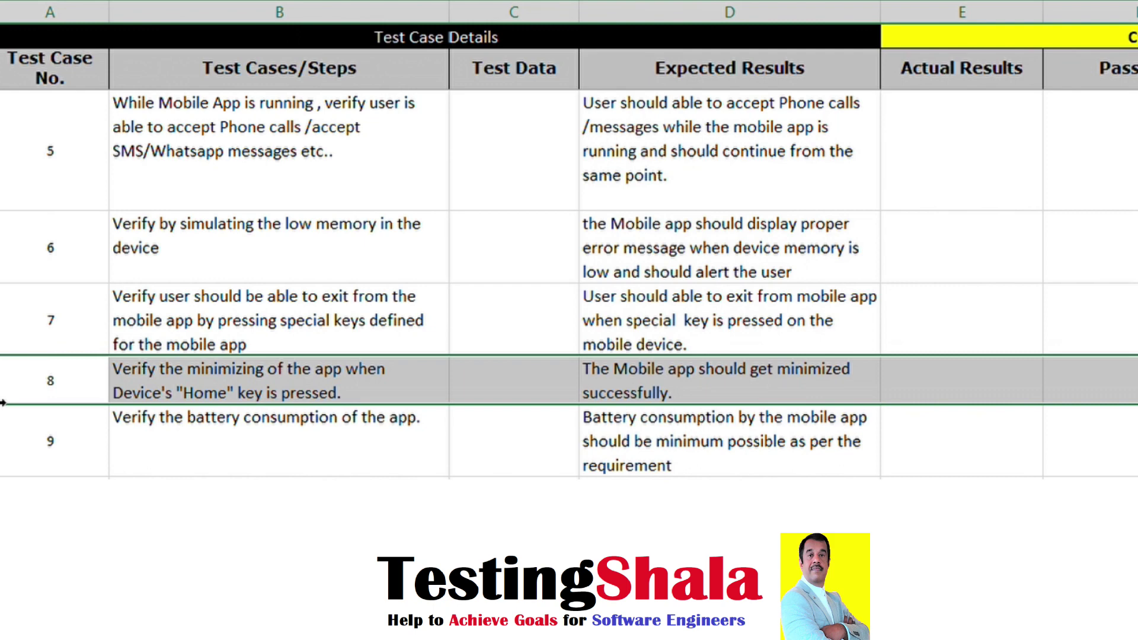
pyautogui.click(3, 408)
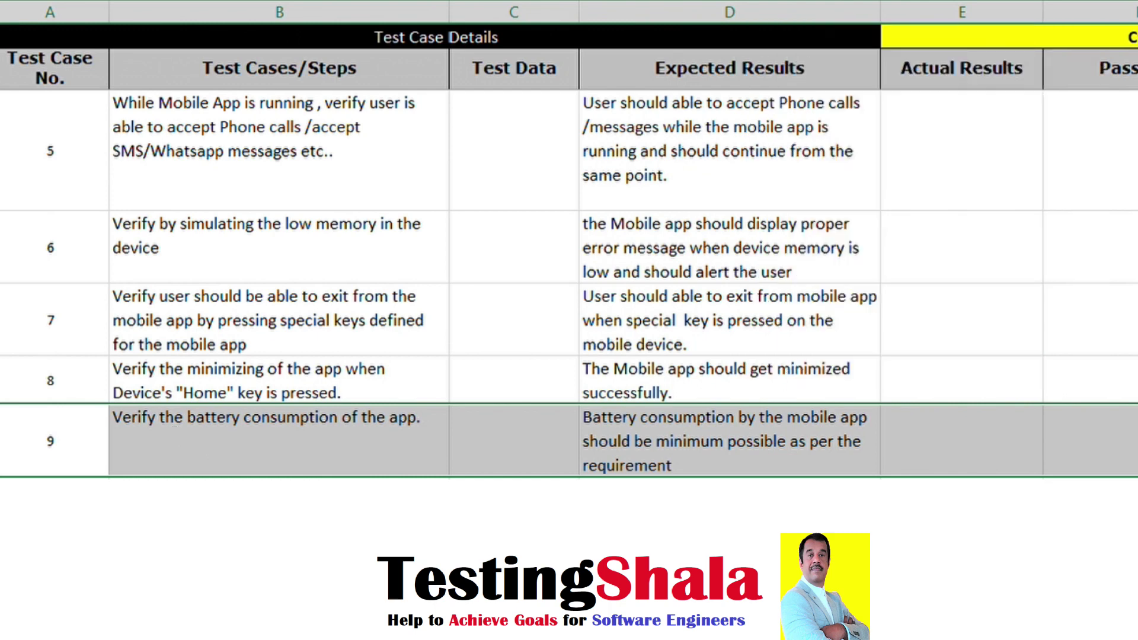
pyautogui.click(732, 471)
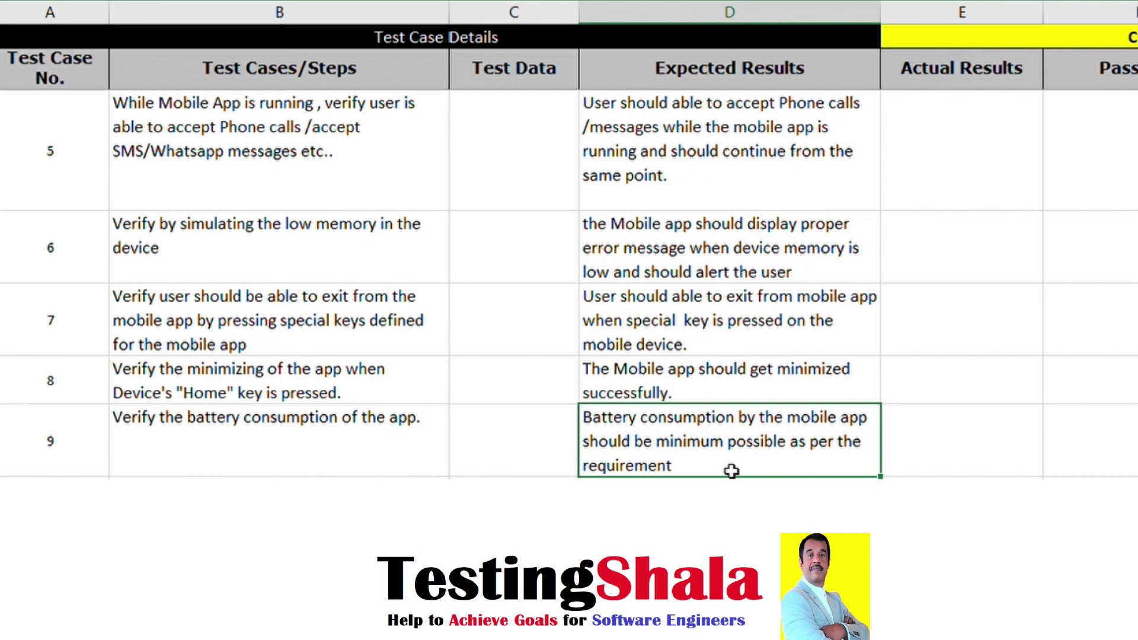
pyautogui.click(278, 492)
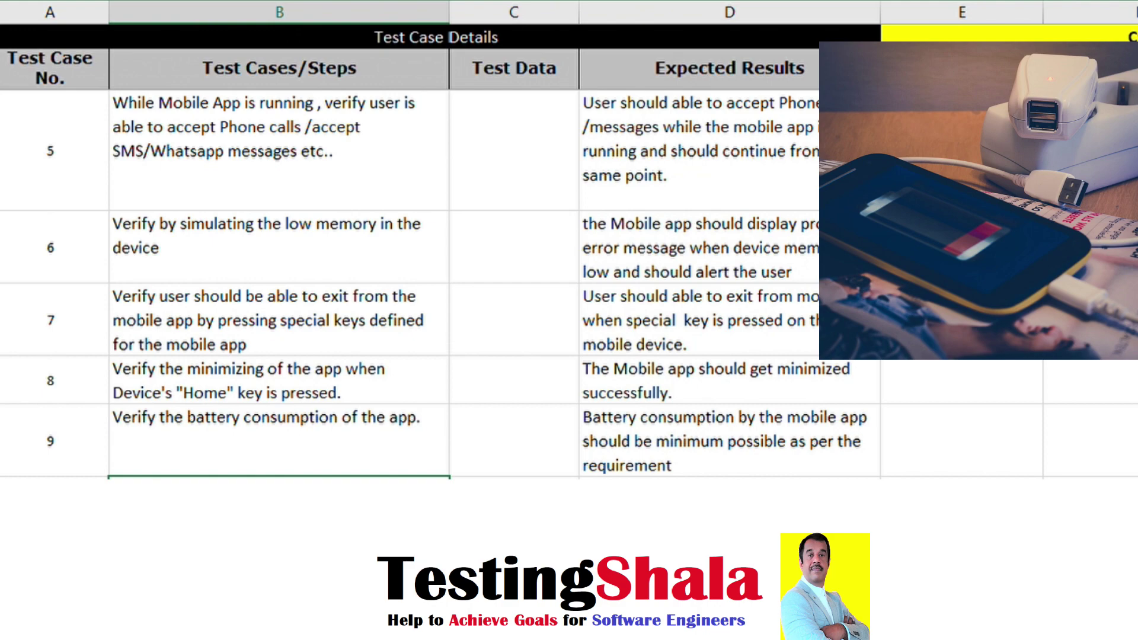
pyautogui.scroll(-2, 307, 356)
pyautogui.click(308, 422)
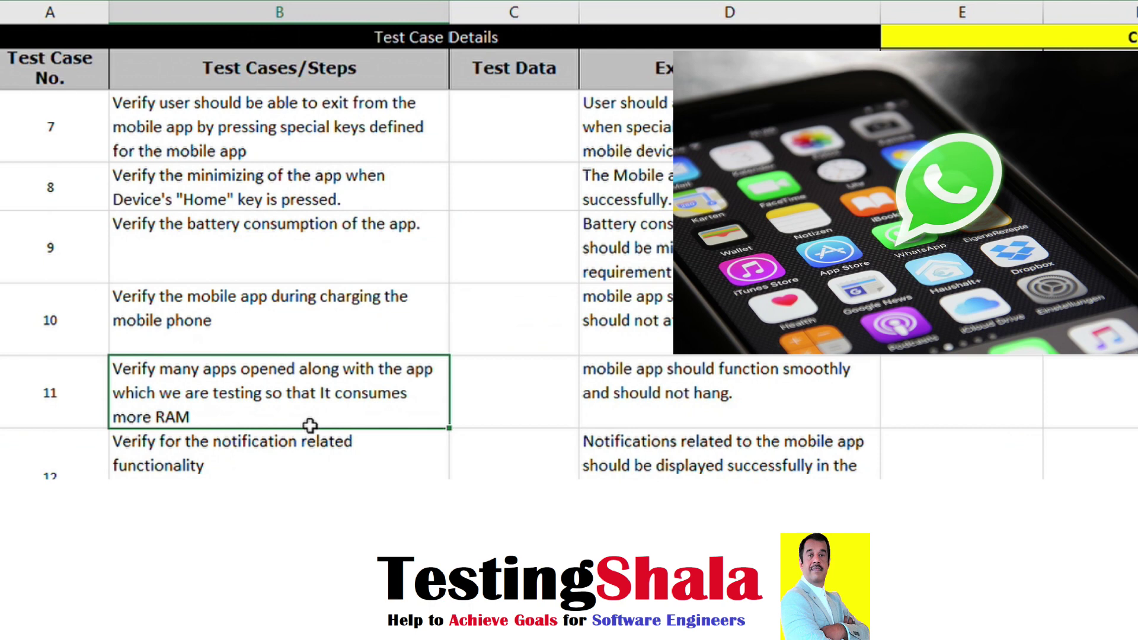
pyautogui.click(702, 363)
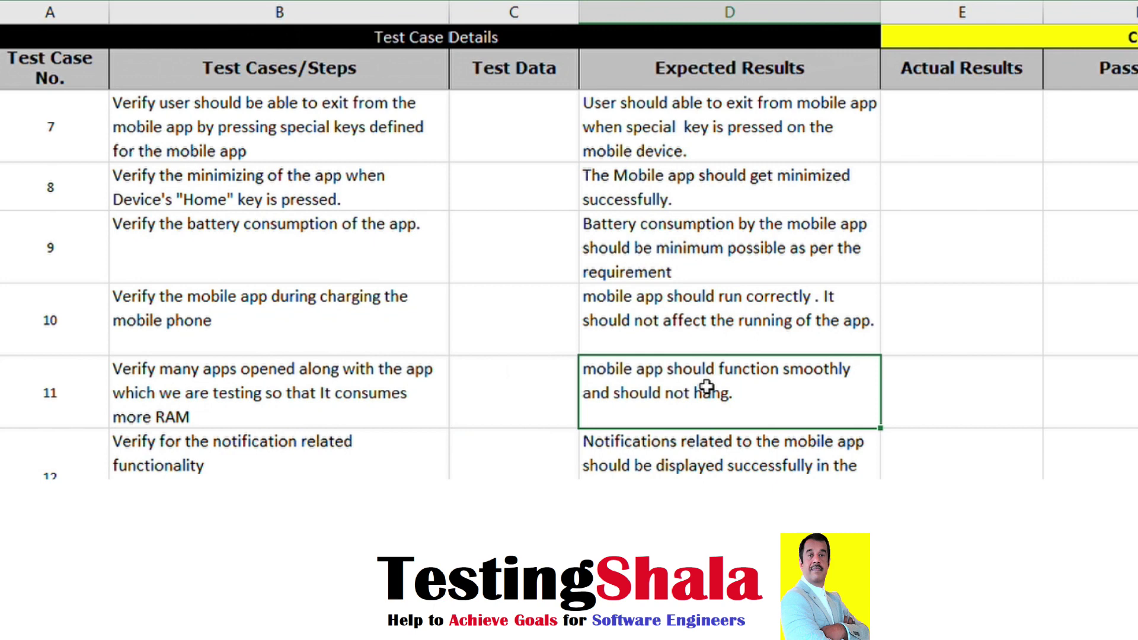
pyautogui.click(279, 454)
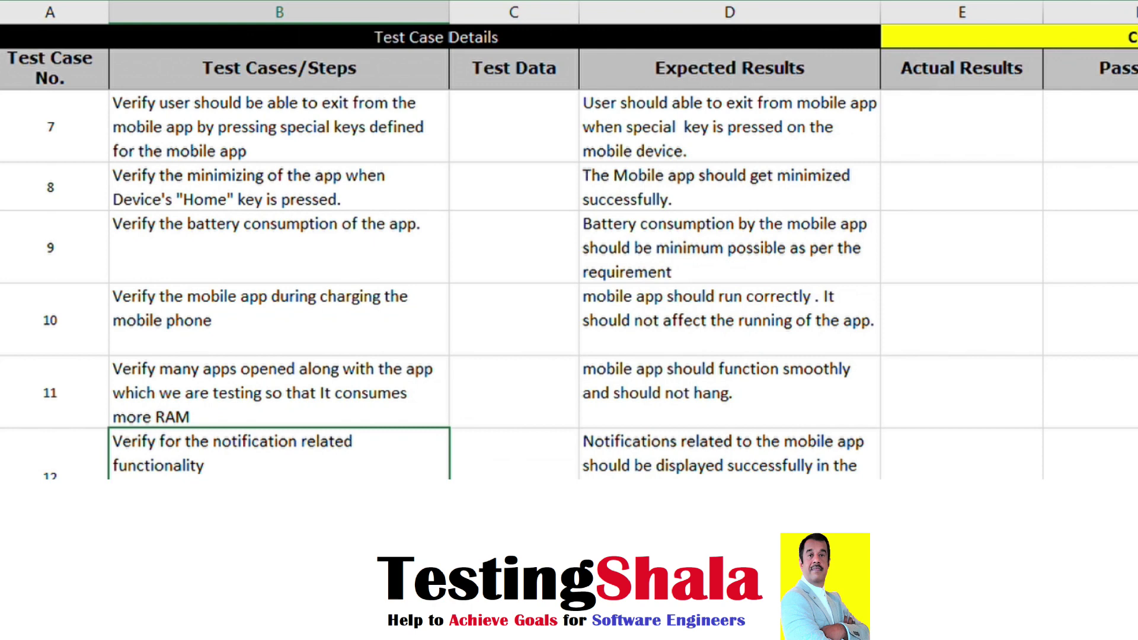
pyautogui.click(744, 475)
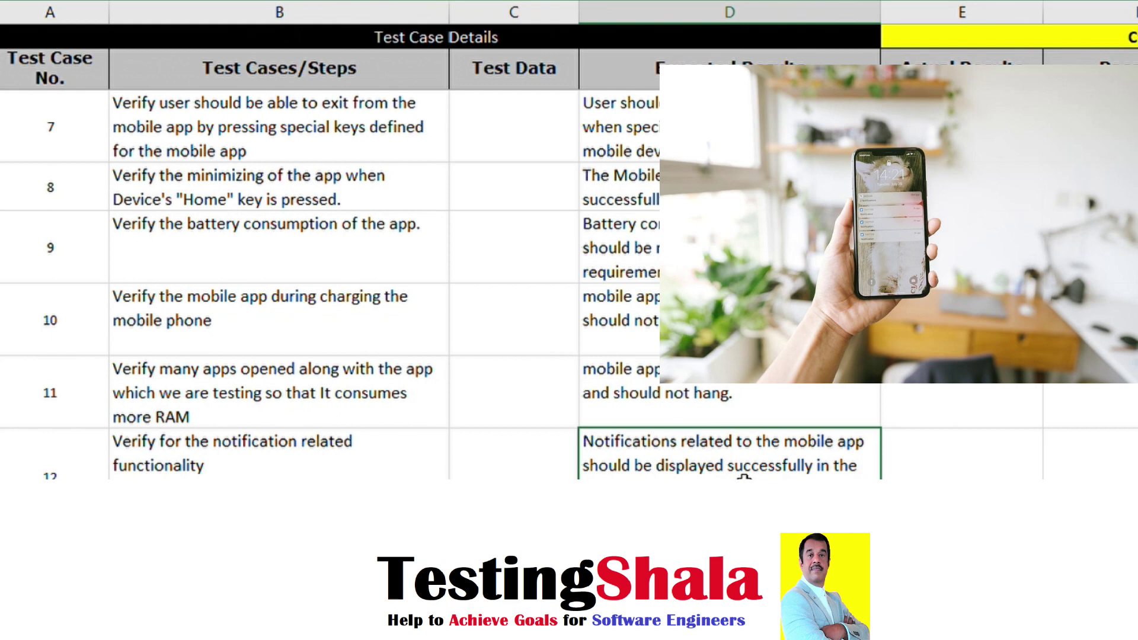
# Step: Review steps of test cases 13 and 14 and test case 14's notifications-off expected result
pyautogui.scroll(-1, 342, 388)
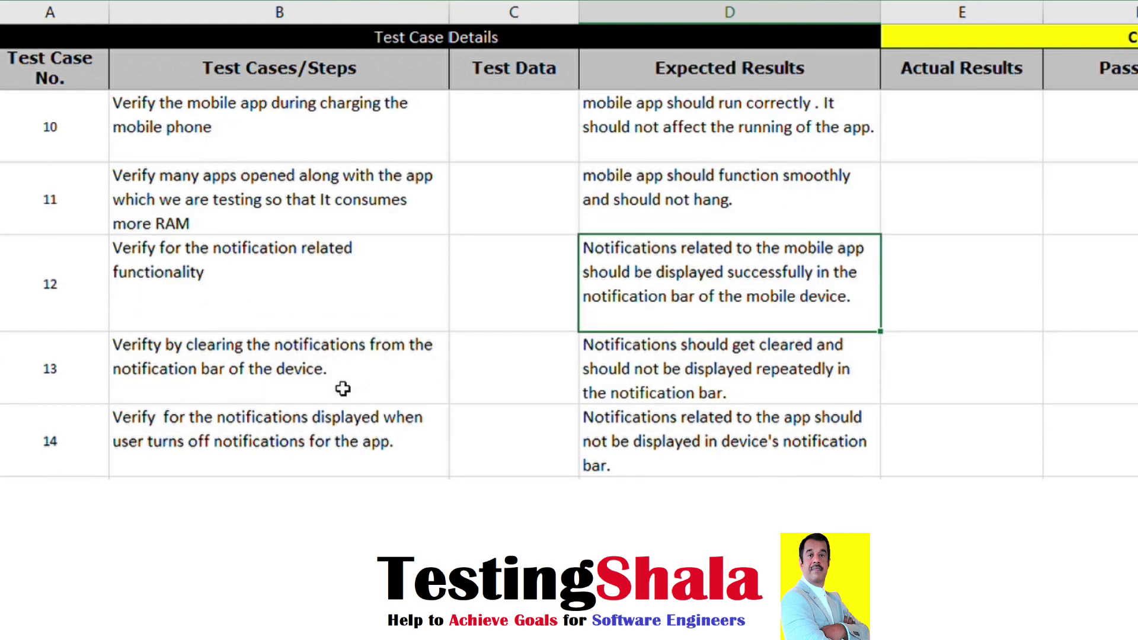
pyautogui.click(343, 388)
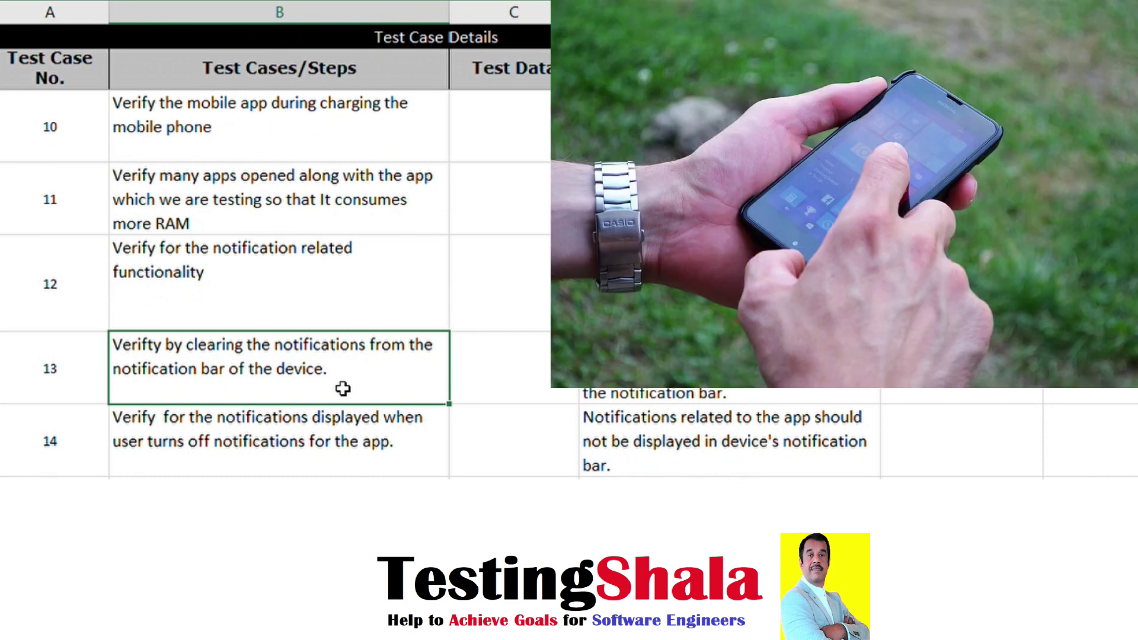
pyautogui.click(319, 454)
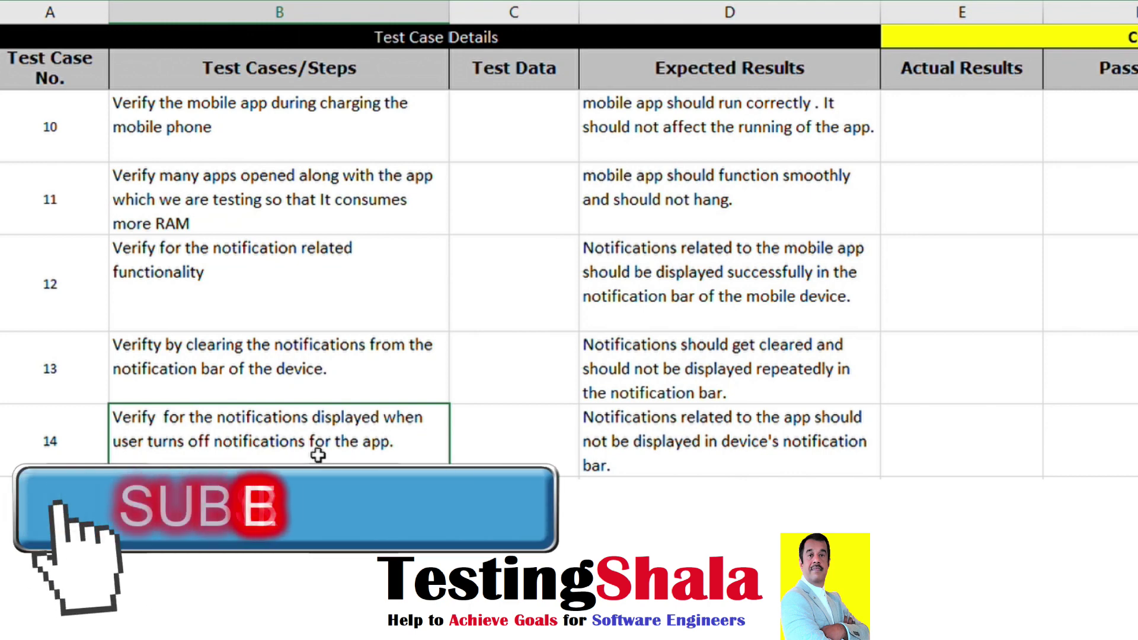
pyautogui.click(670, 453)
# Step: Review test case 15's Internet usage step and test case 16's network error expected result
pyautogui.scroll(-1, 226, 384)
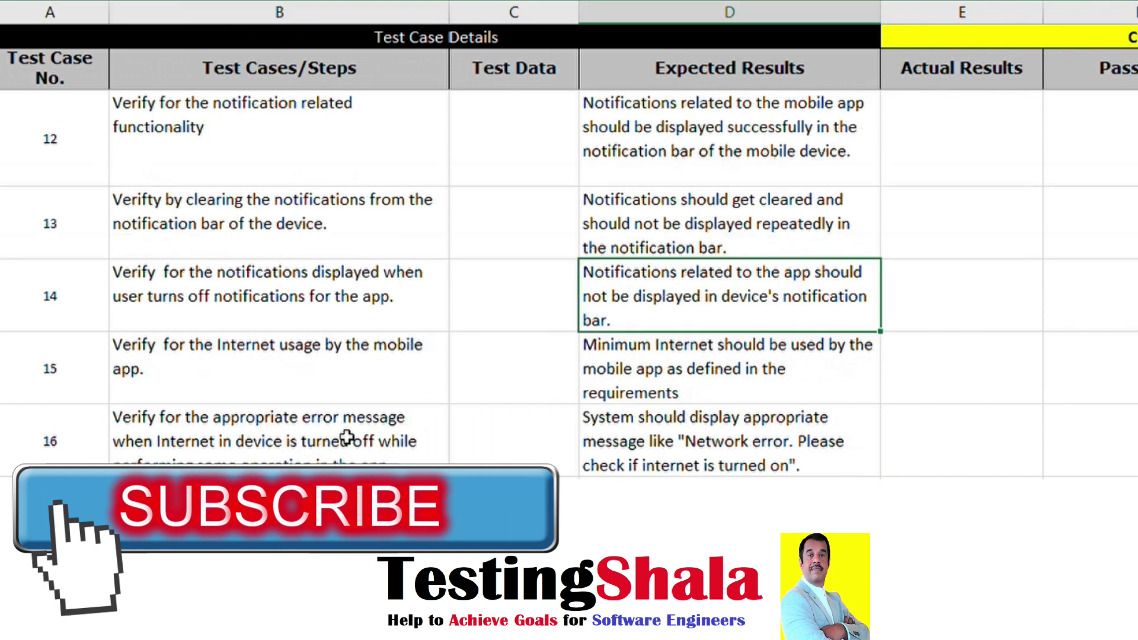
pyautogui.click(227, 382)
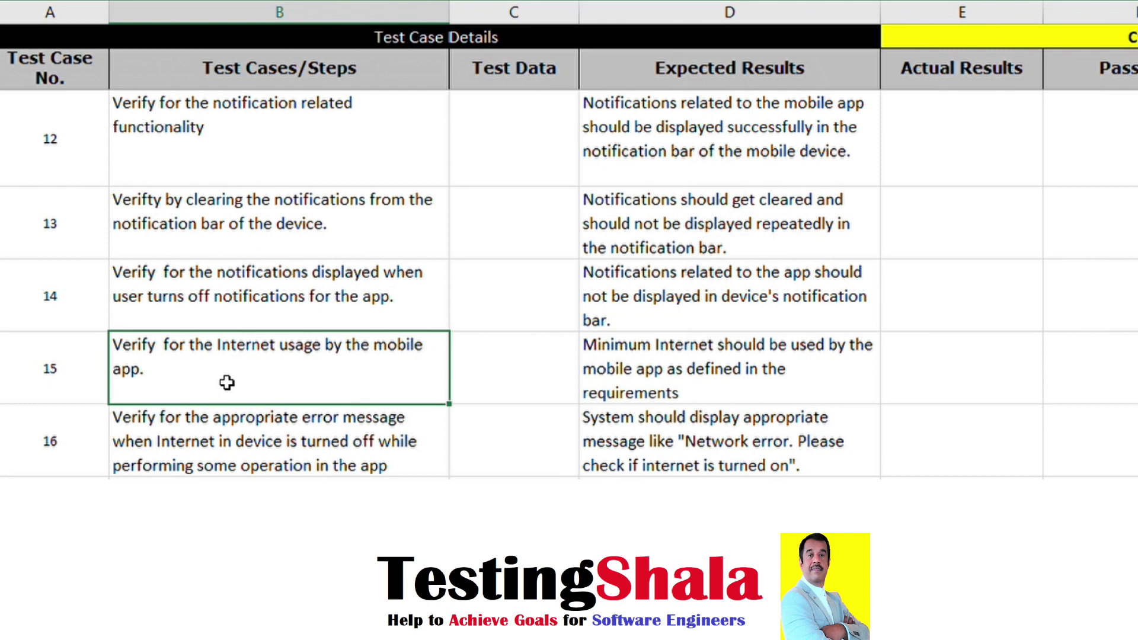
pyautogui.click(318, 448)
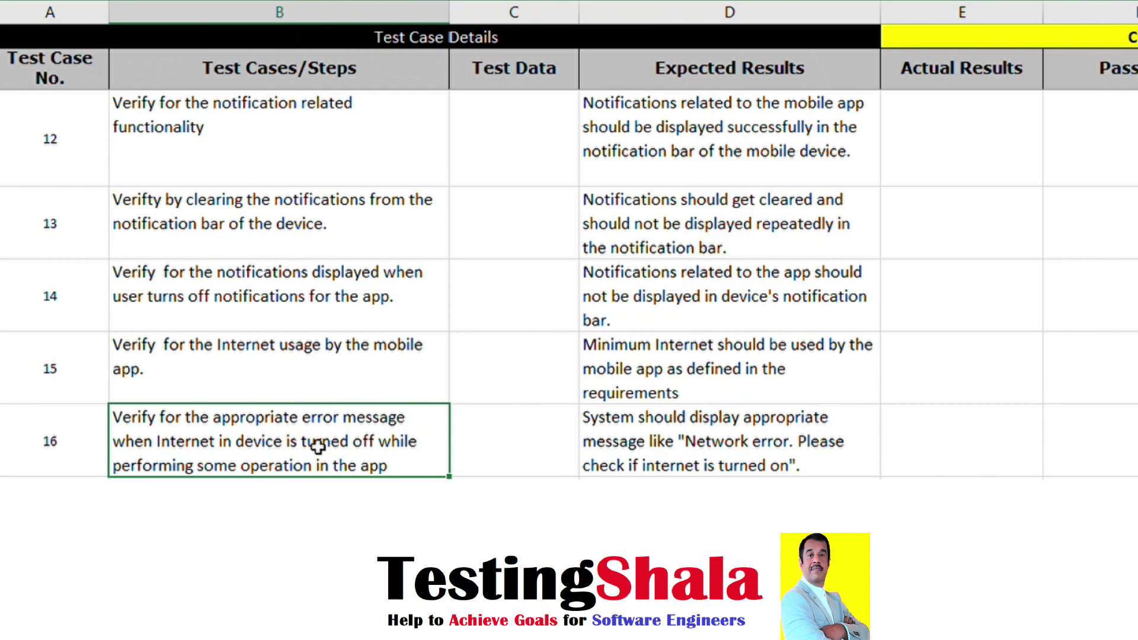
pyautogui.click(642, 445)
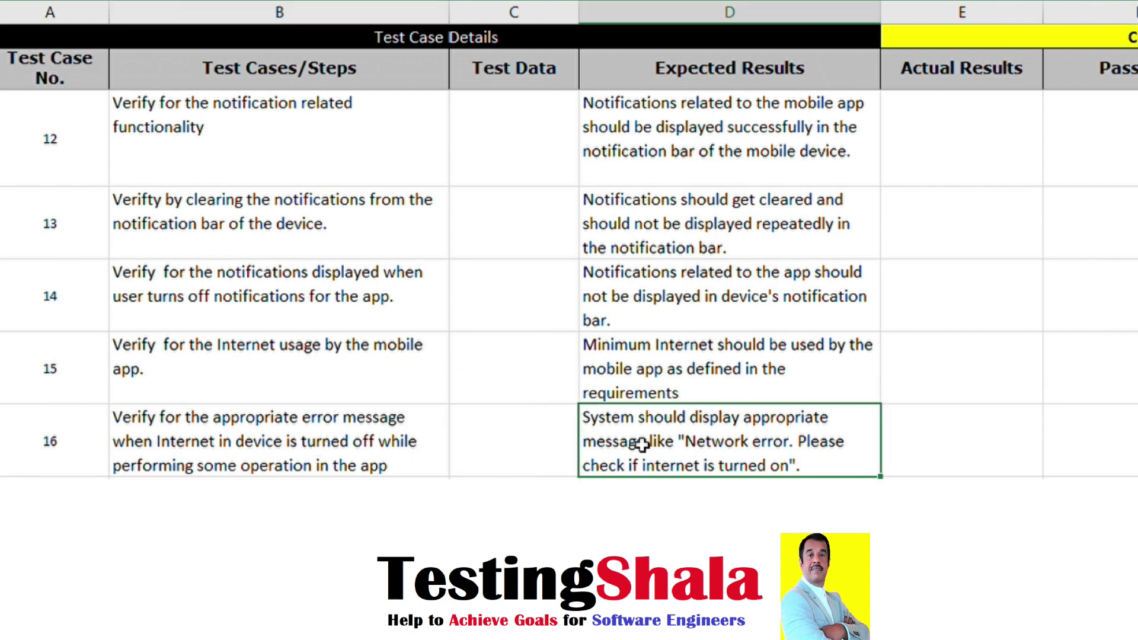
pyautogui.scroll(-1, 642, 445)
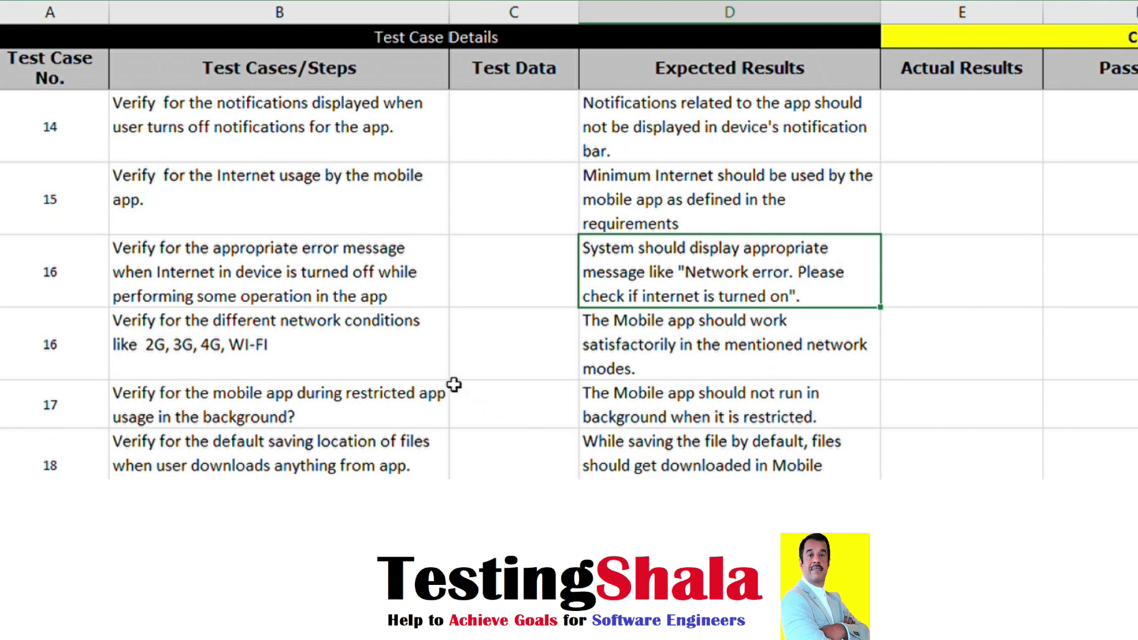
# Step: Review the 2G/3G/4G/WI-FI case, test cases 17 and 18, and test case 19's upload-location result
pyautogui.click(401, 355)
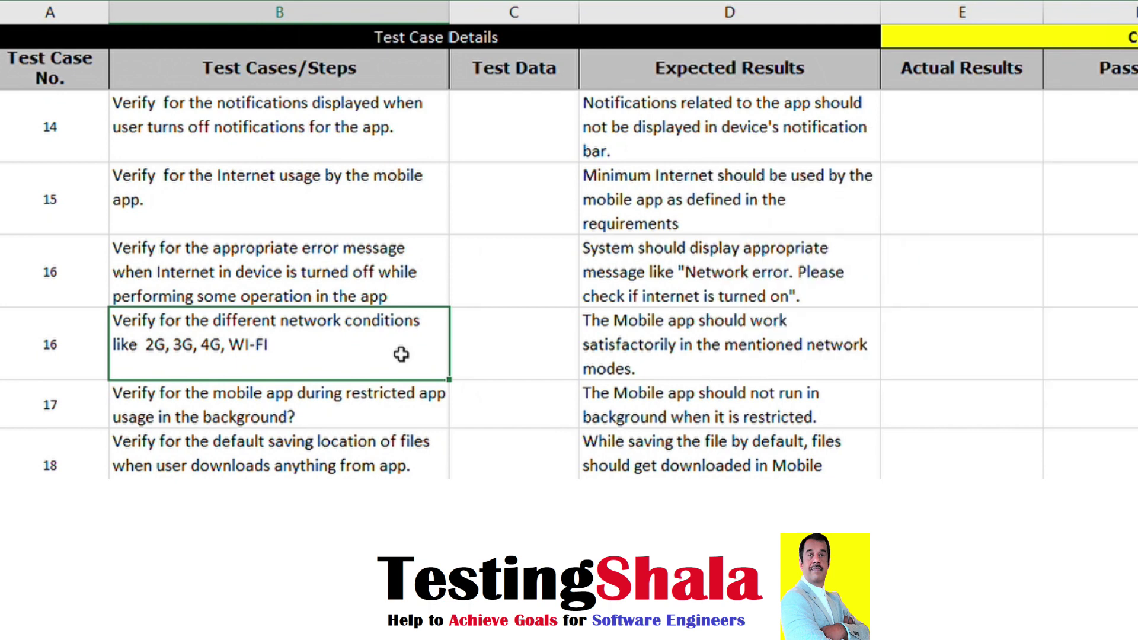
pyautogui.click(803, 333)
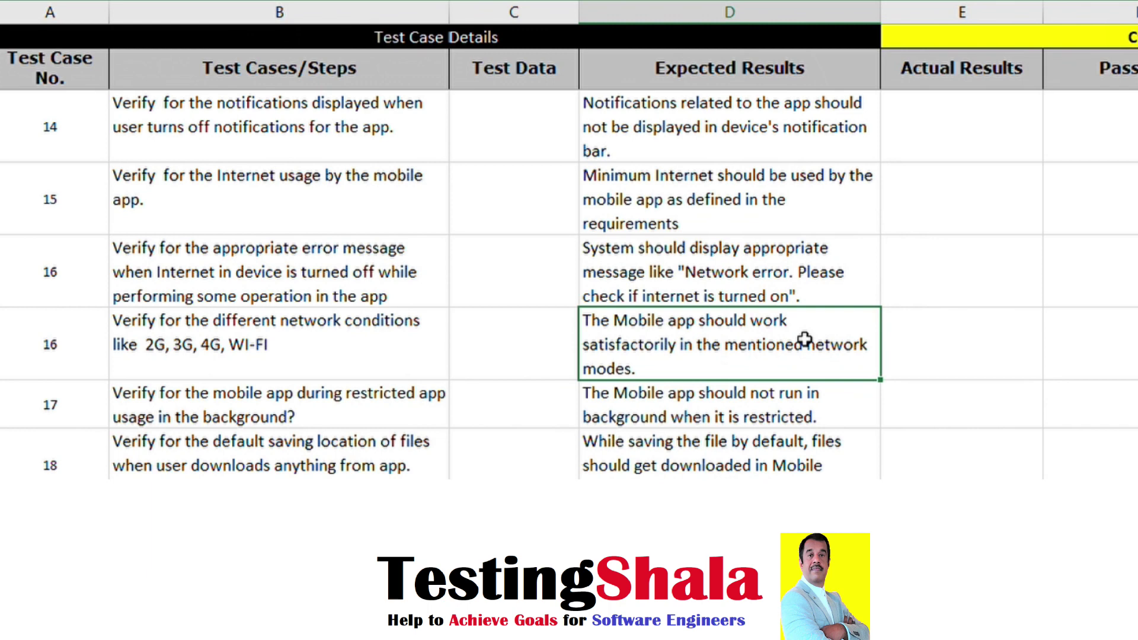
pyautogui.click(416, 412)
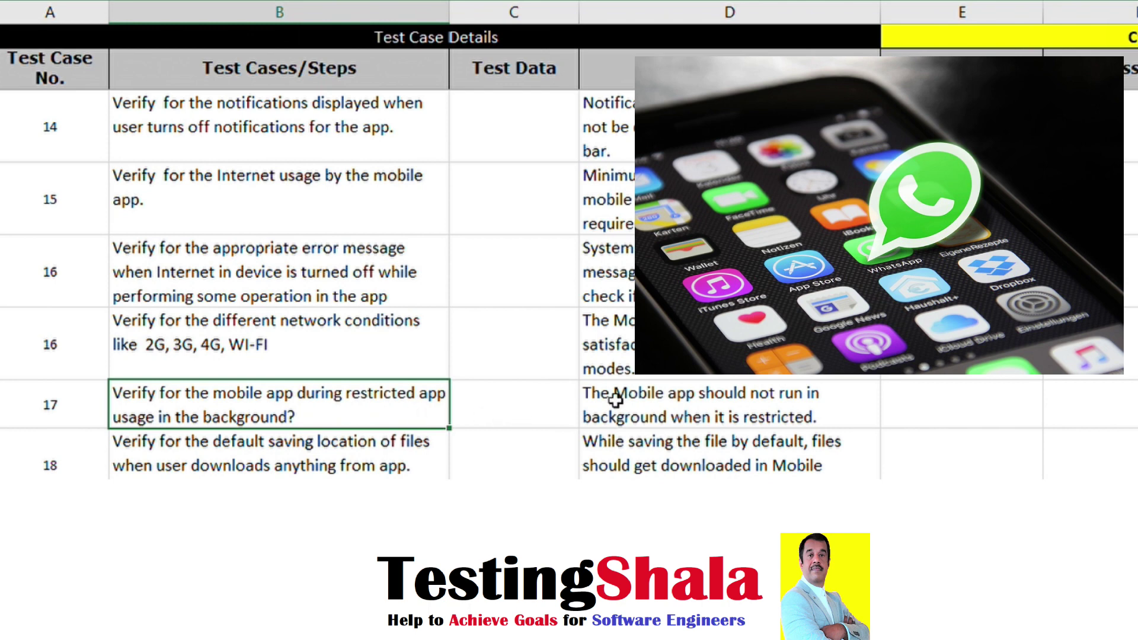
pyautogui.click(637, 403)
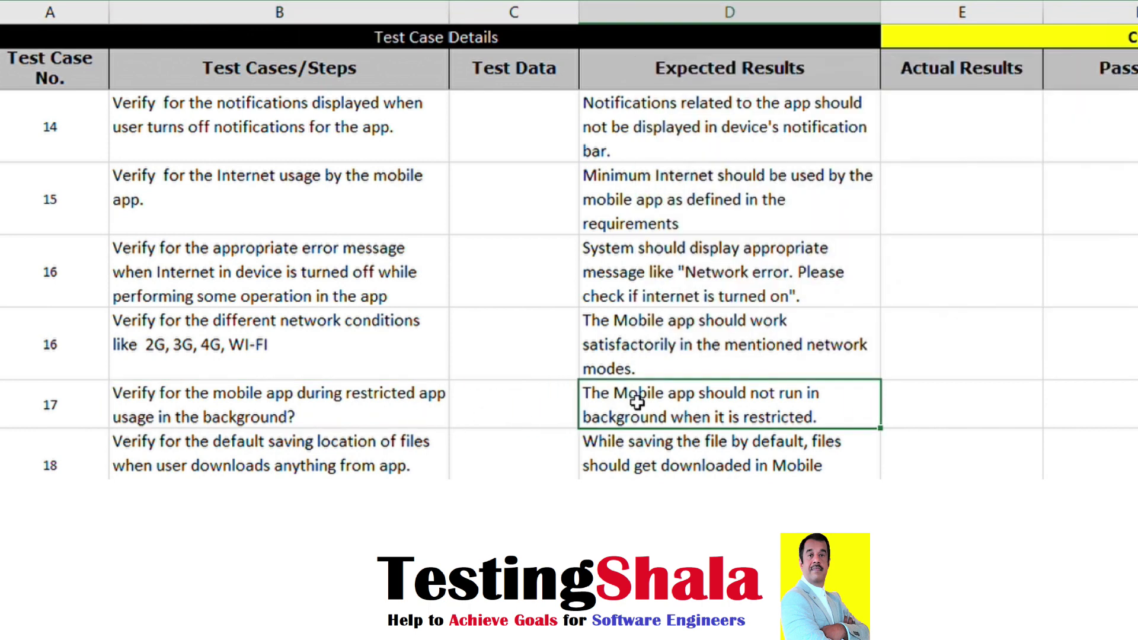
pyautogui.click(396, 475)
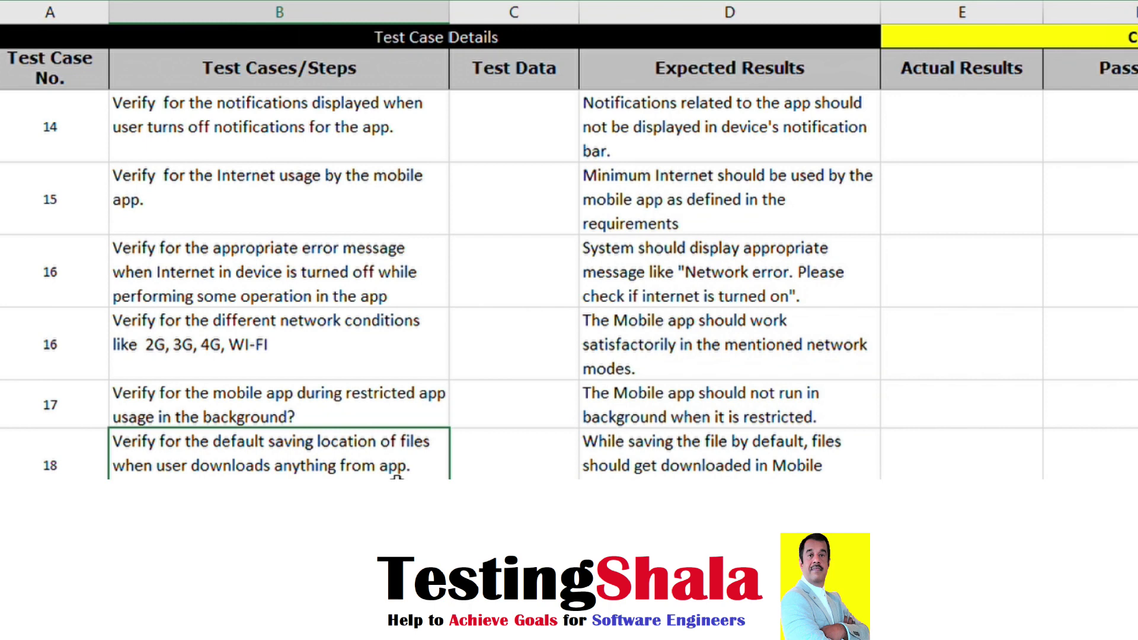
pyautogui.scroll(-1, 593, 415)
pyautogui.click(848, 441)
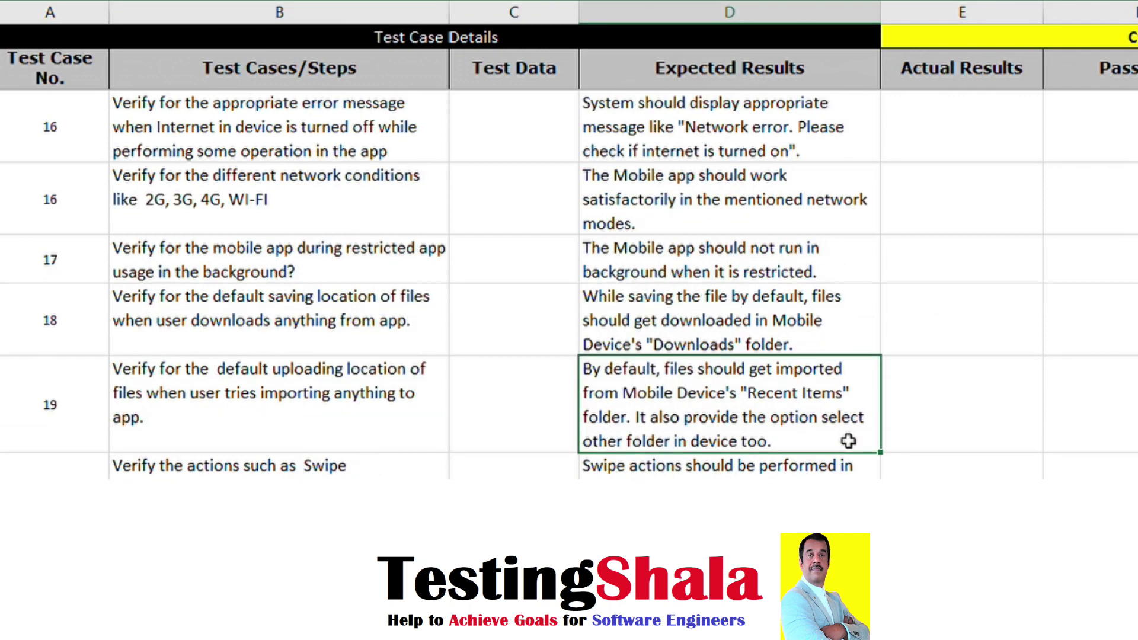
# Step: Review the swipe actions step and expected result, then test case 20's keyboard typing step
pyautogui.click(278, 466)
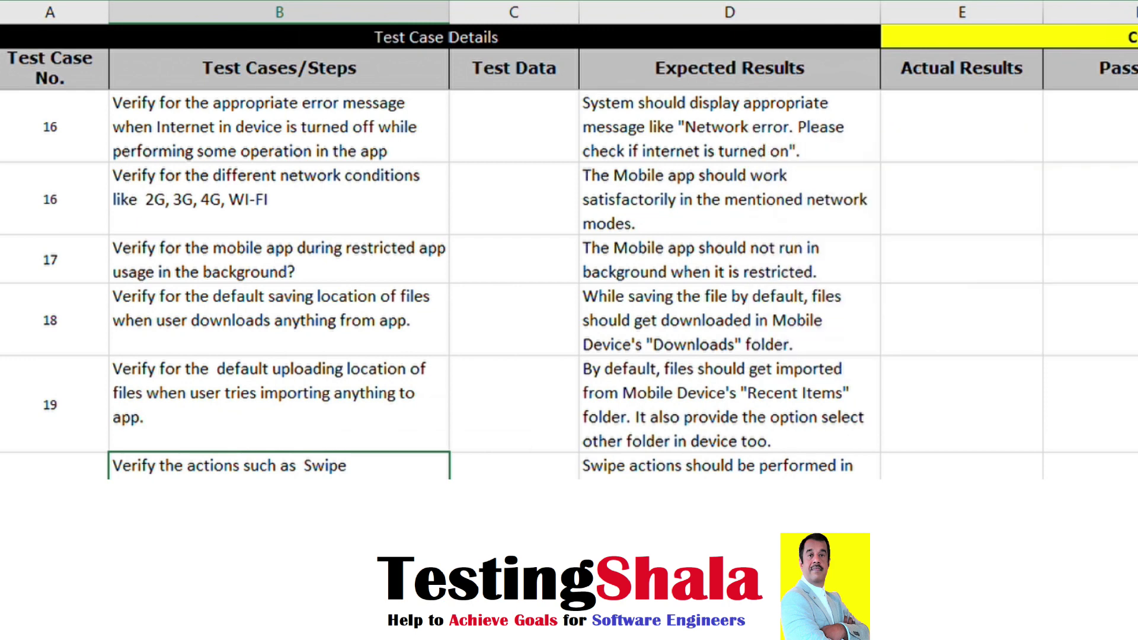
pyautogui.click(729, 465)
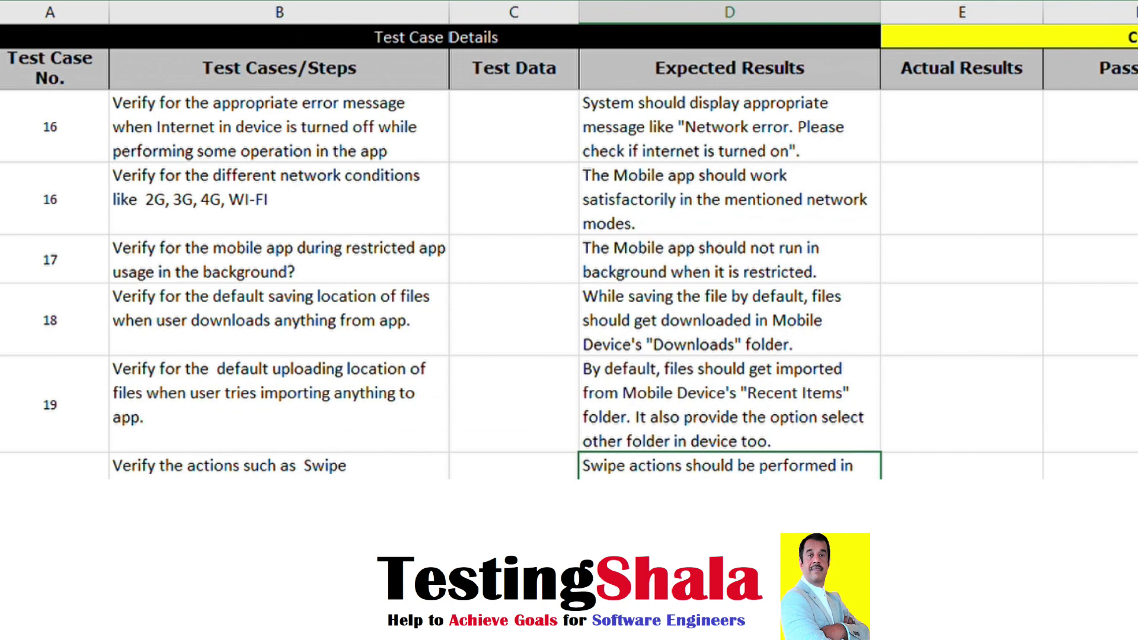
pyautogui.scroll(-2, 317, 325)
pyautogui.click(317, 325)
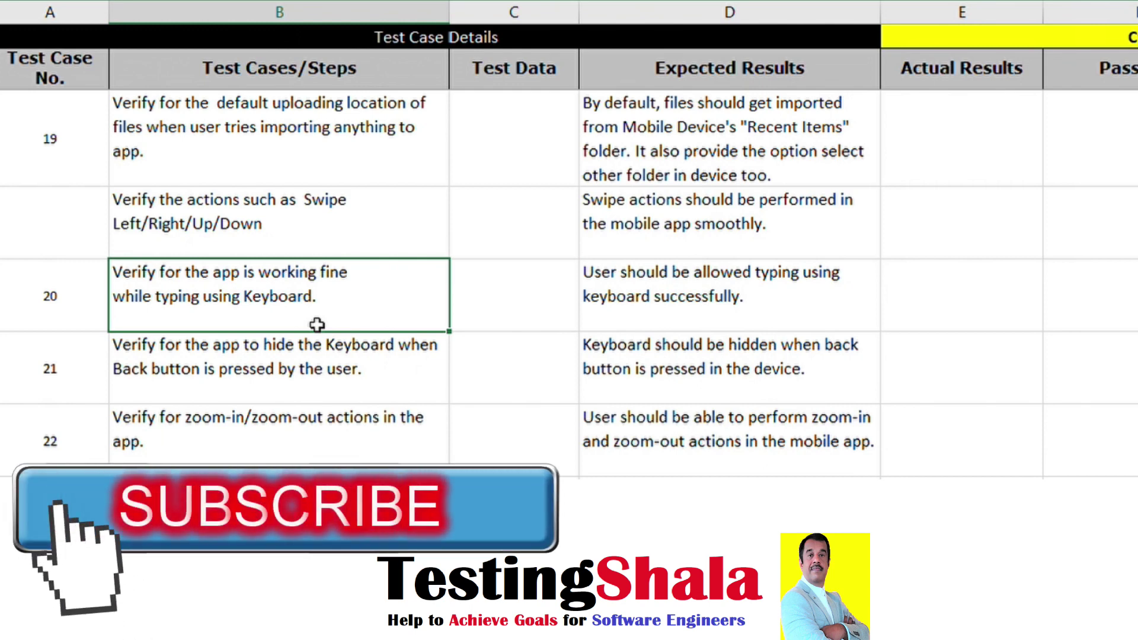
# Step: Check test case 21's expected result and test case 22's zoom step and result, then scroll back up
pyautogui.click(567, 368)
pyautogui.click(606, 371)
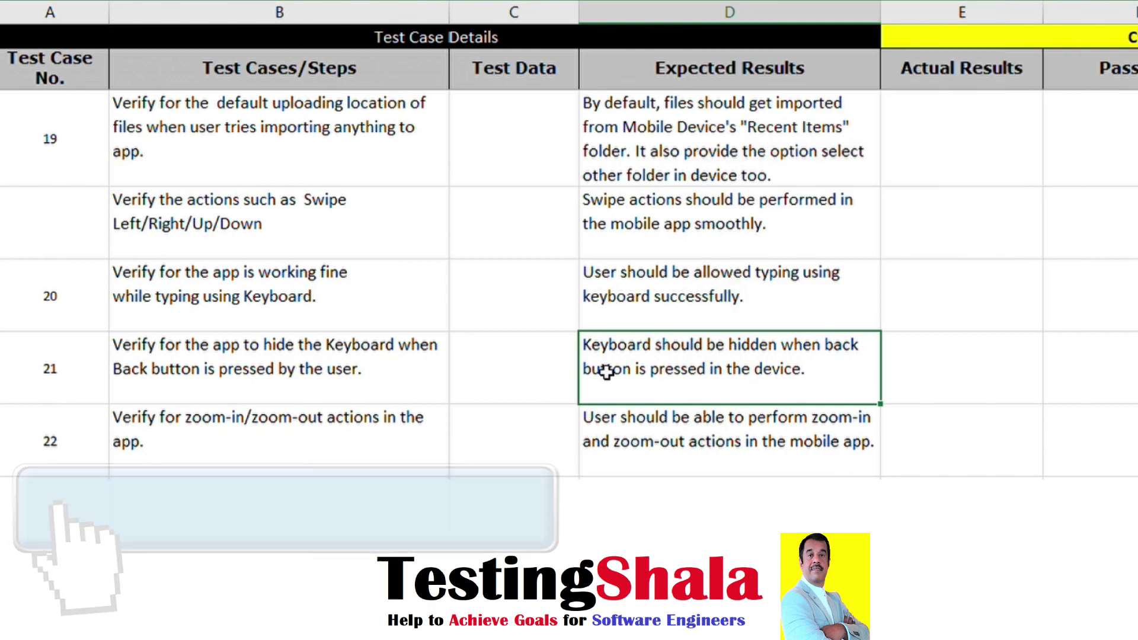
pyautogui.click(344, 462)
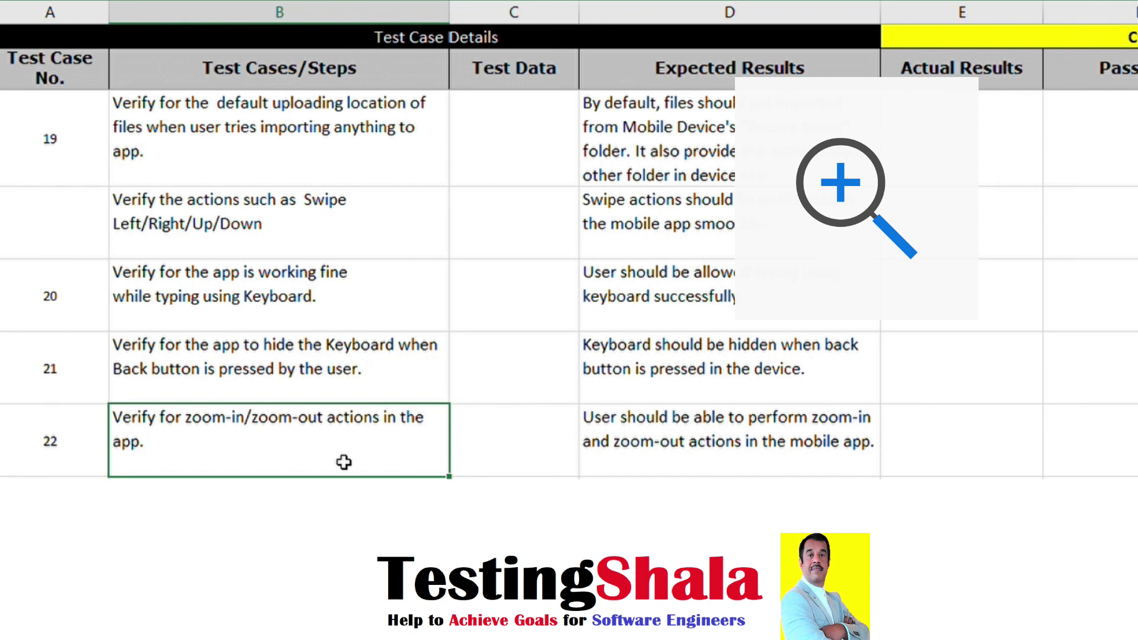
pyautogui.click(719, 463)
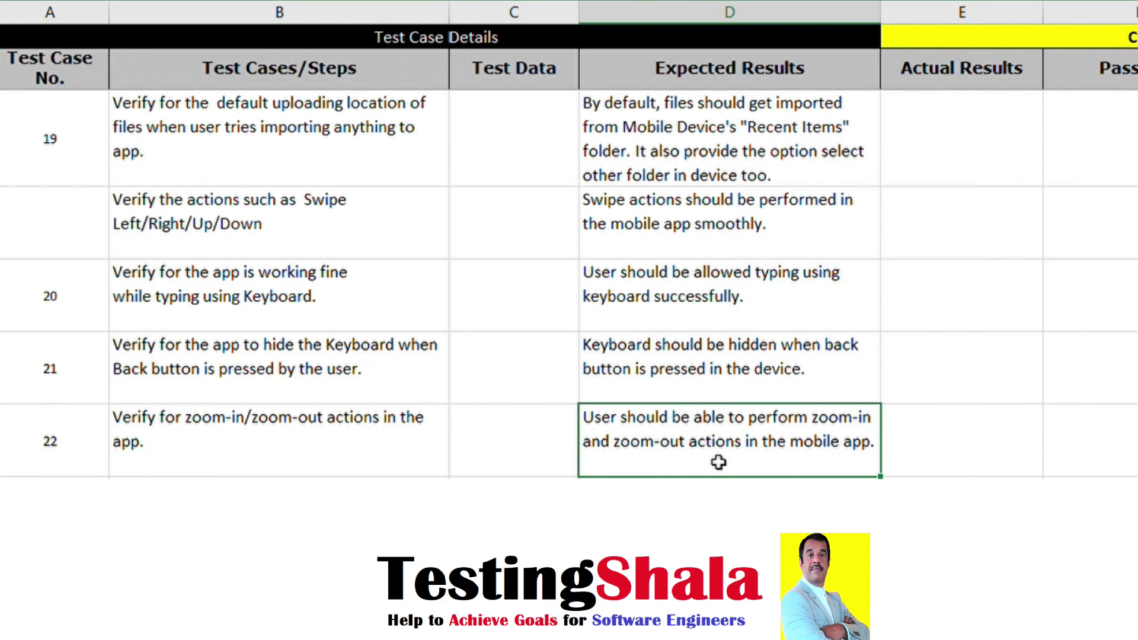
pyautogui.scroll(6, 719, 463)
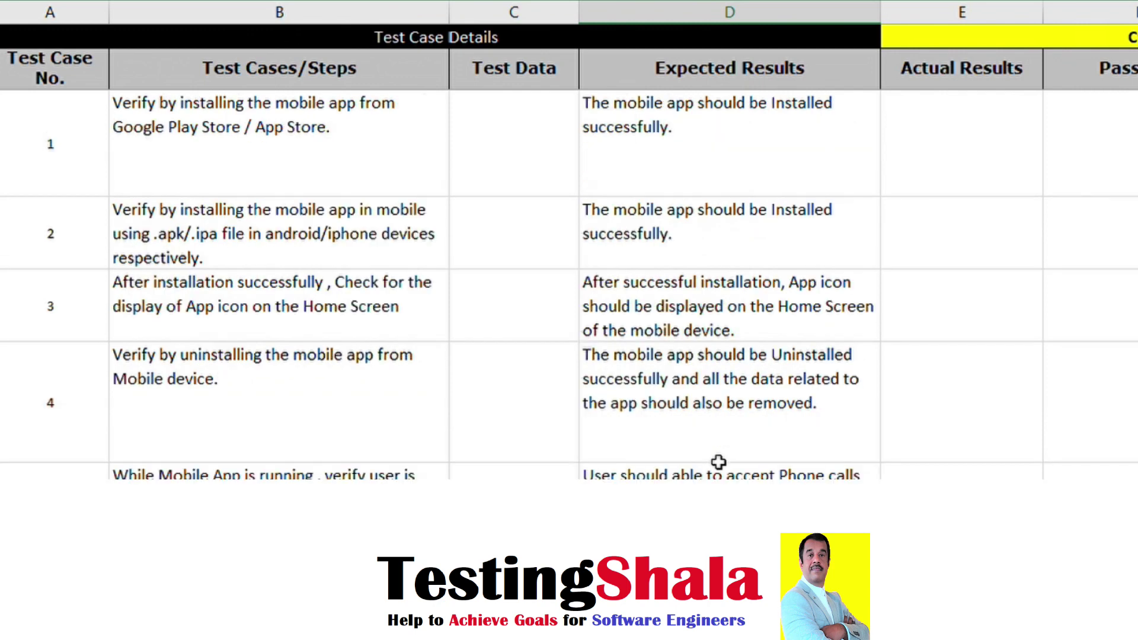